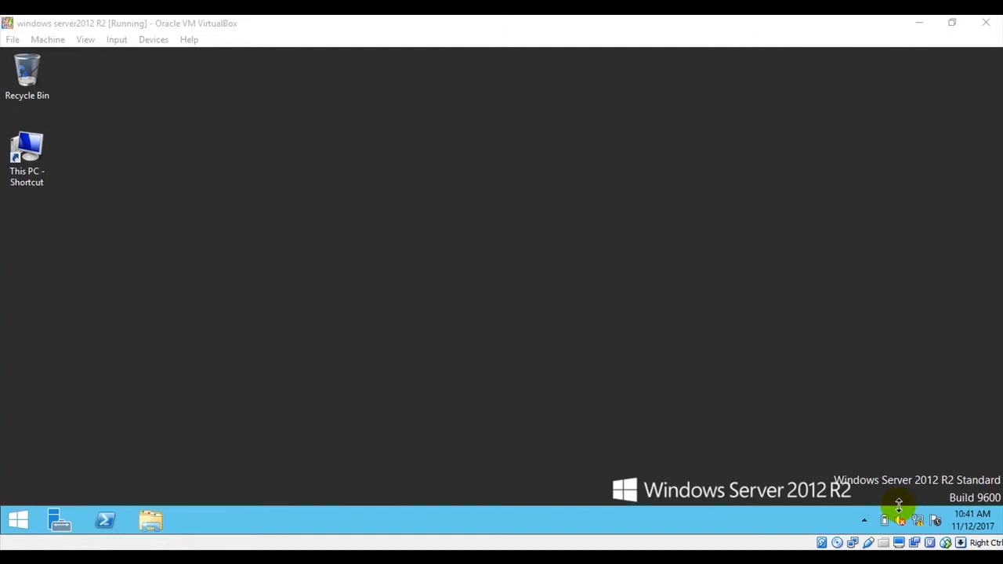
left_click(60, 520)
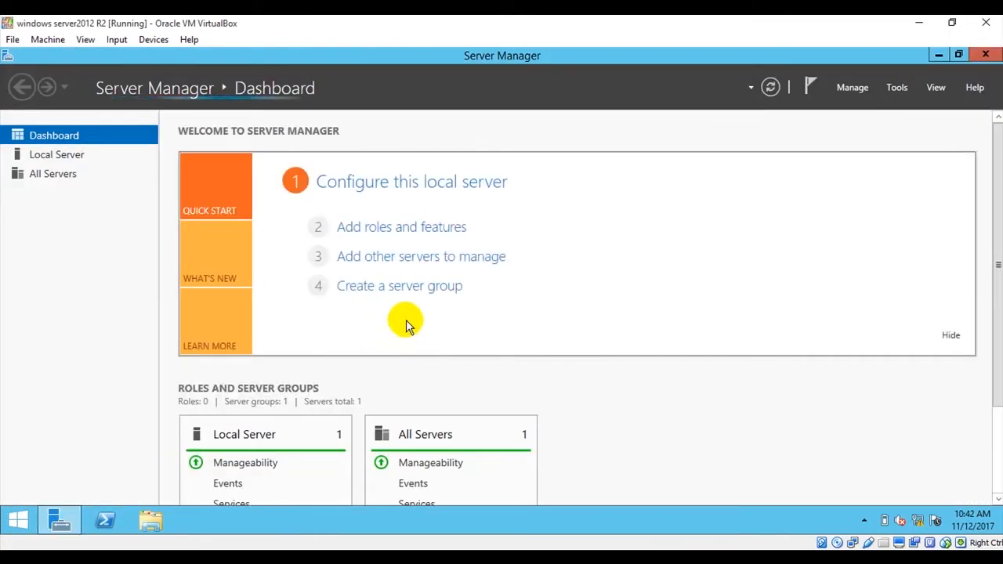
left_click(389, 227)
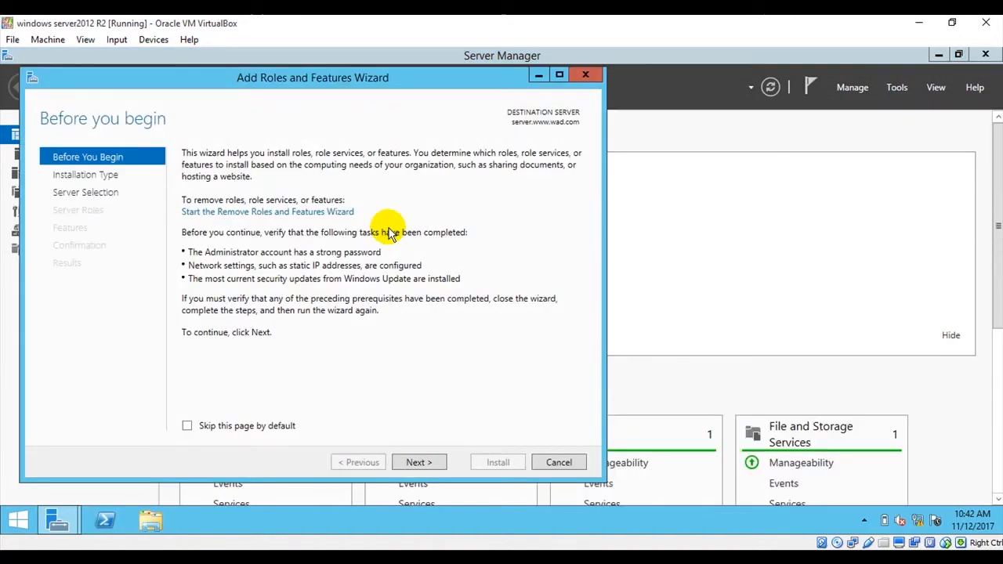
left_click(560, 75)
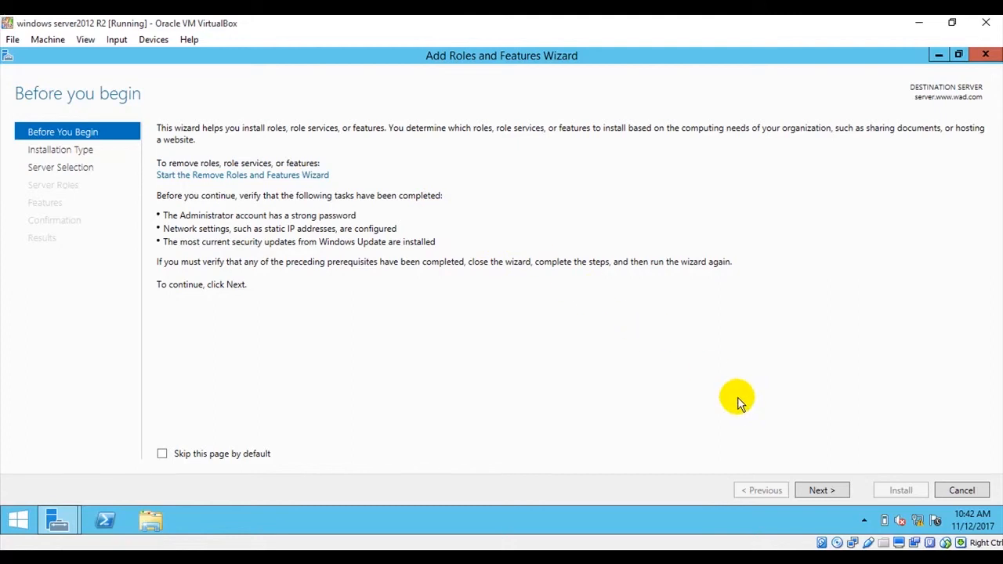
left_click(820, 492)
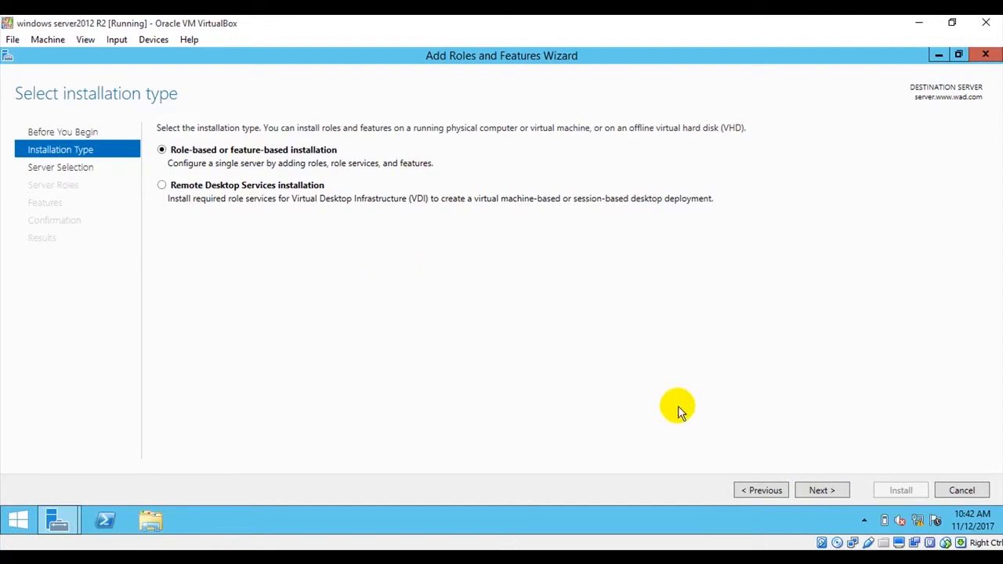
left_click(820, 492)
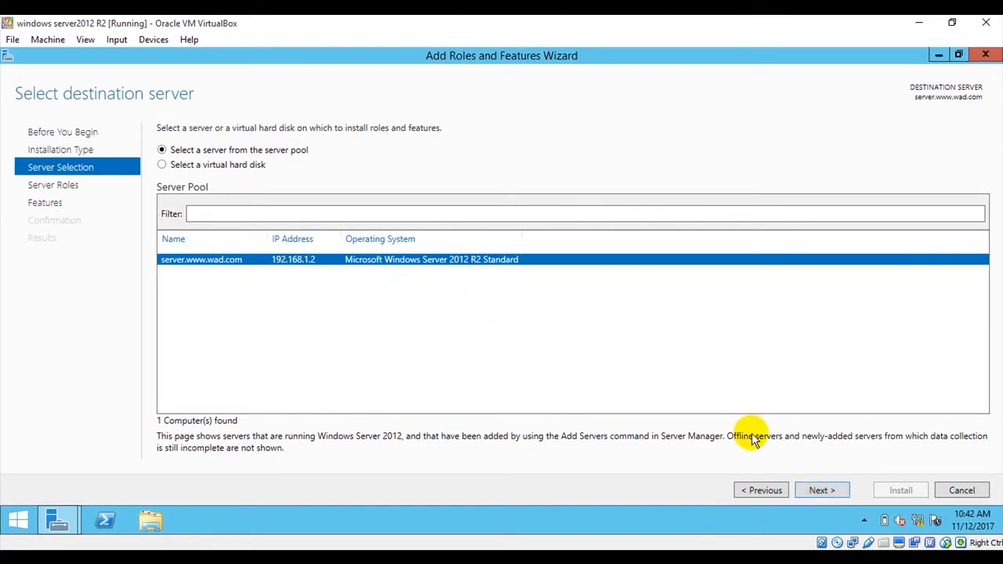
left_click(822, 489)
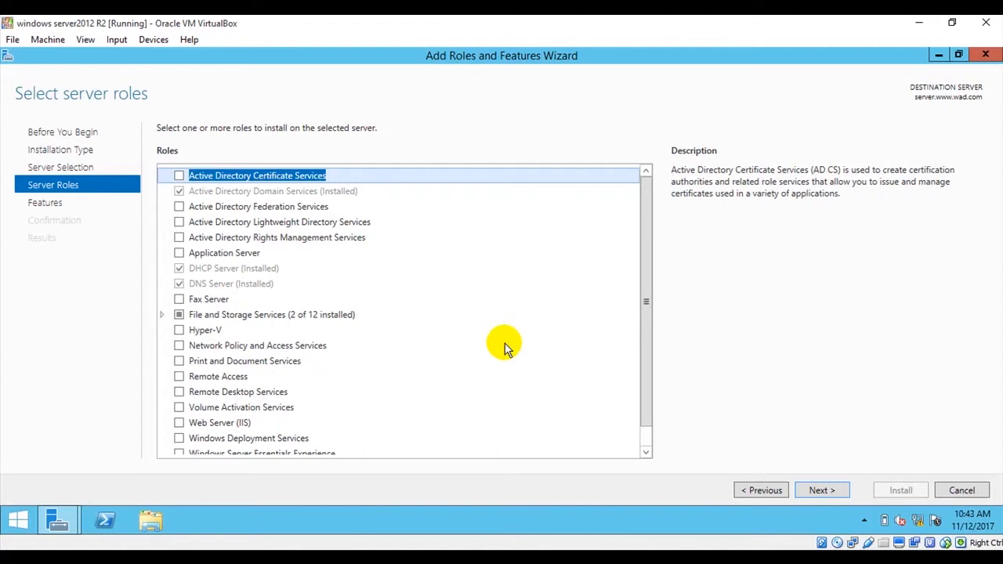
- Select the Windows Deployment Services role and add its required features, including the management tools
scroll(505, 349, "down", 1)
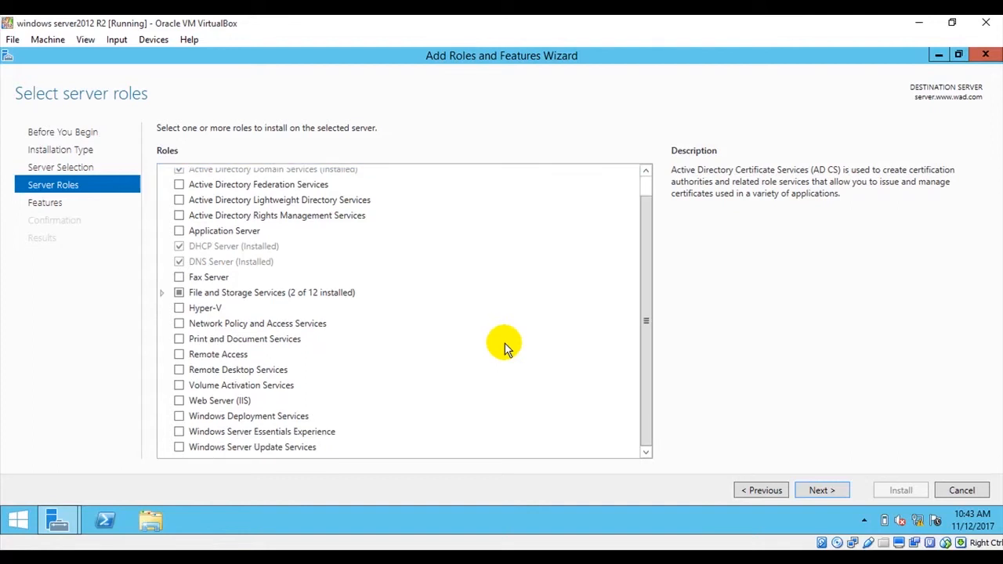
left_click(180, 418)
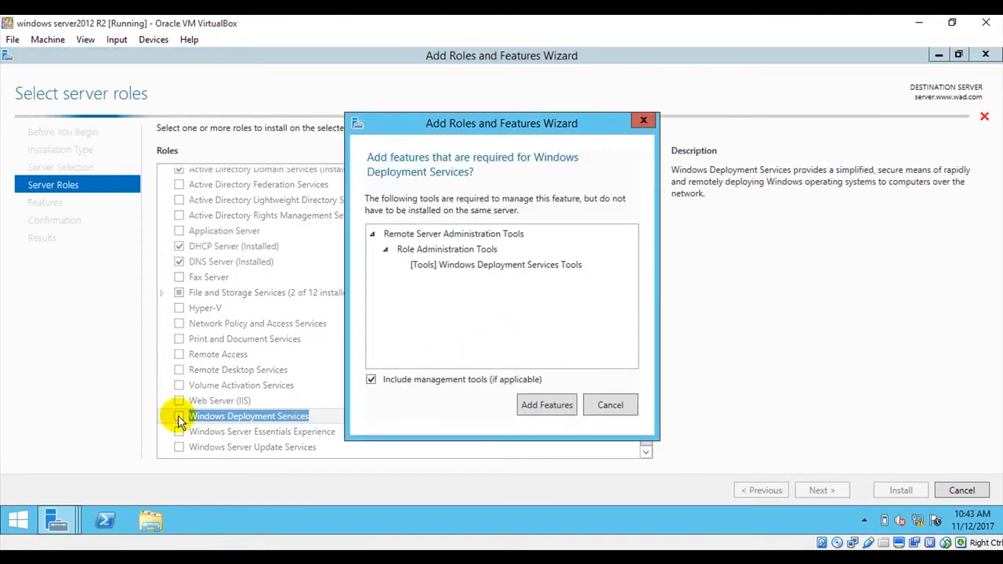
left_click(547, 405)
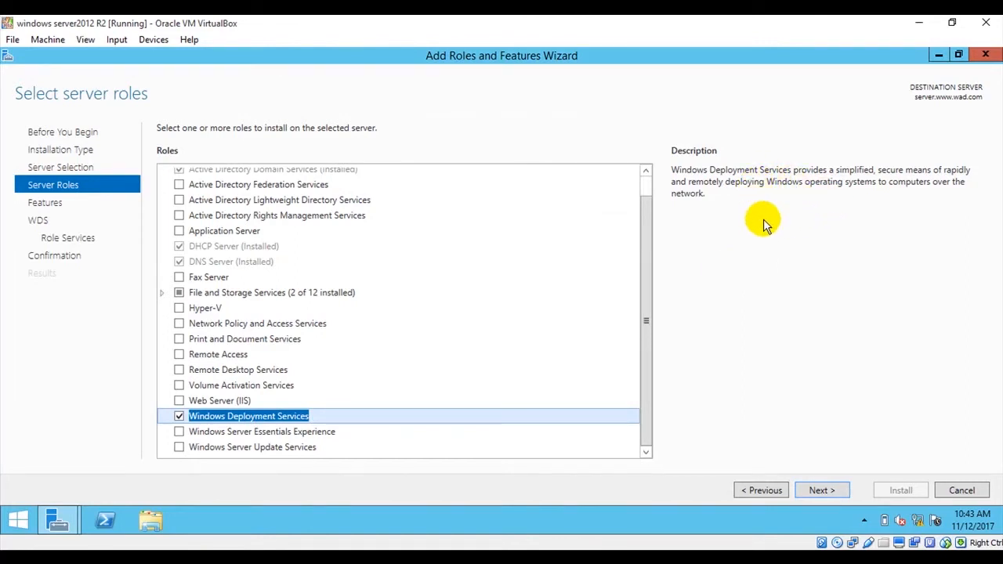
left_click(821, 489)
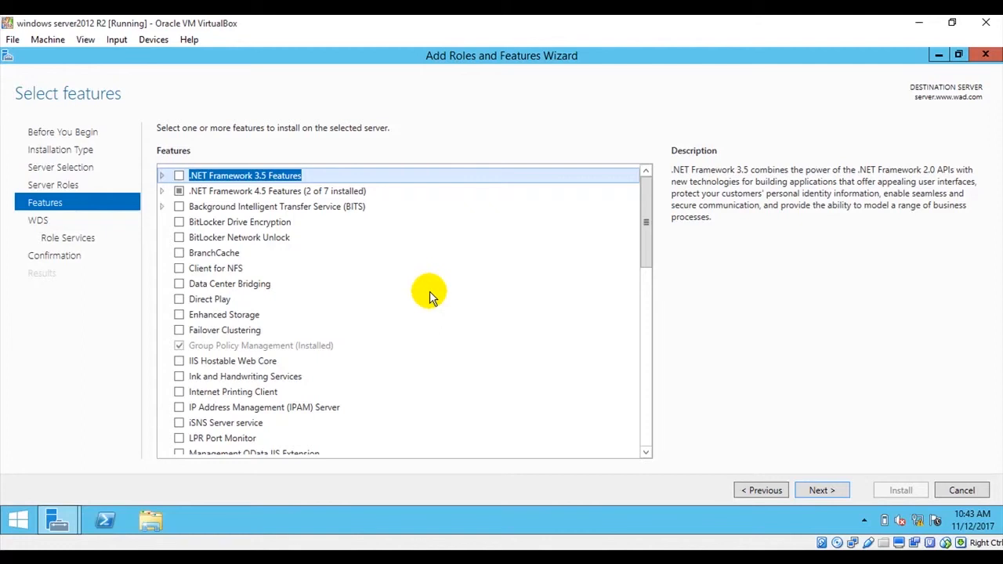
- Keep the default features and accept both the Deployment Server and Transport Server role services, reviewing their descriptions
left_click(819, 492)
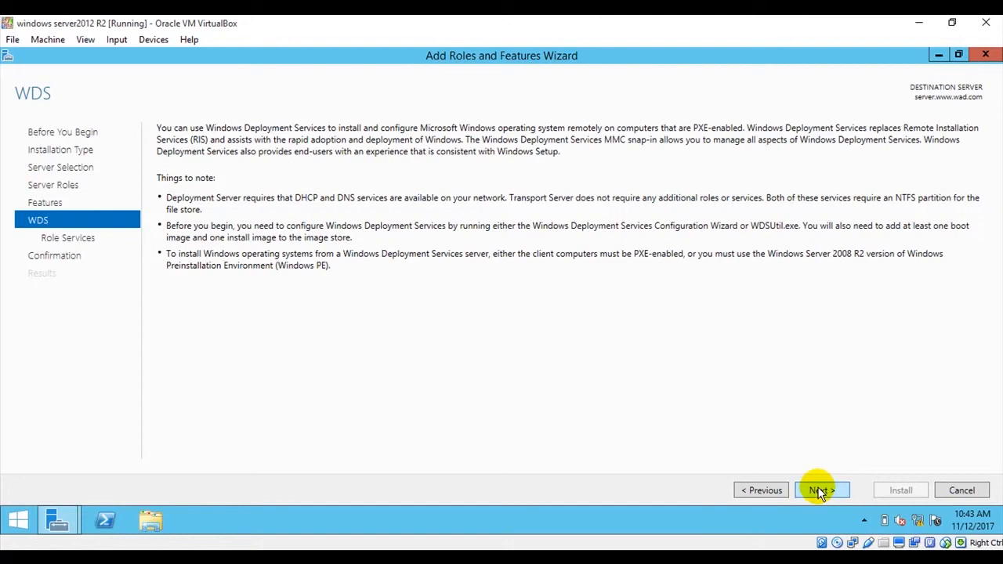
left_click(819, 491)
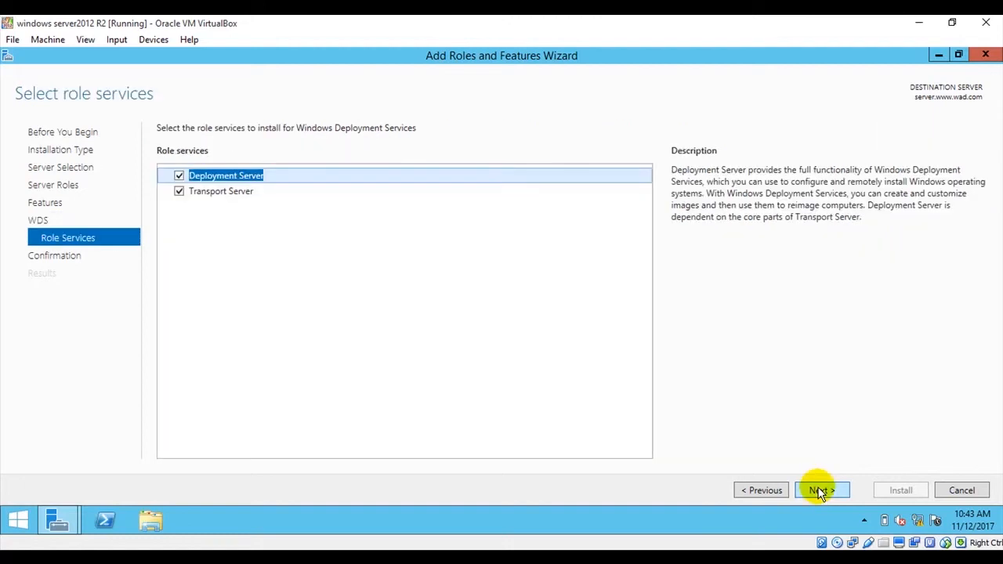
left_click(235, 179)
left_click(241, 193)
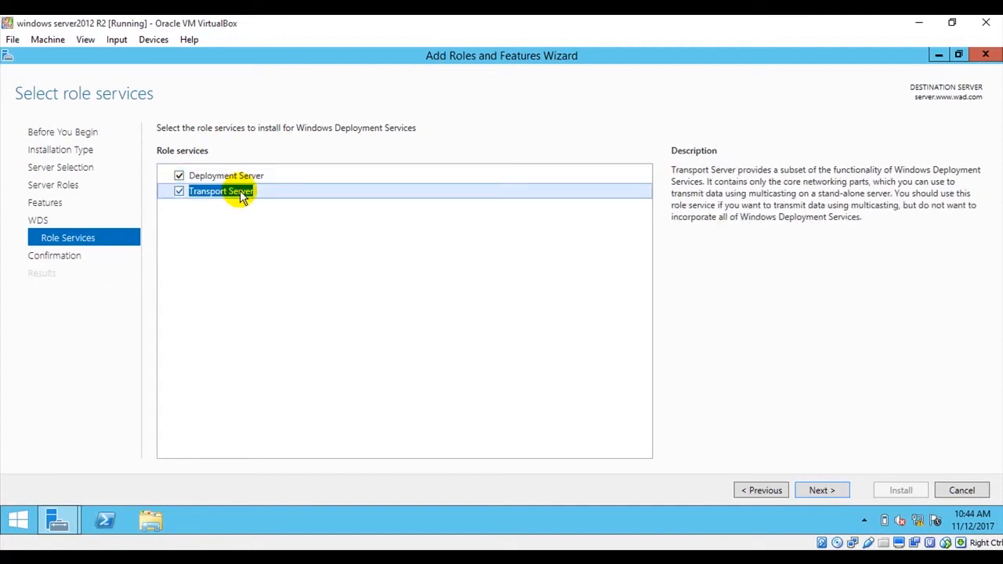
left_click(254, 176)
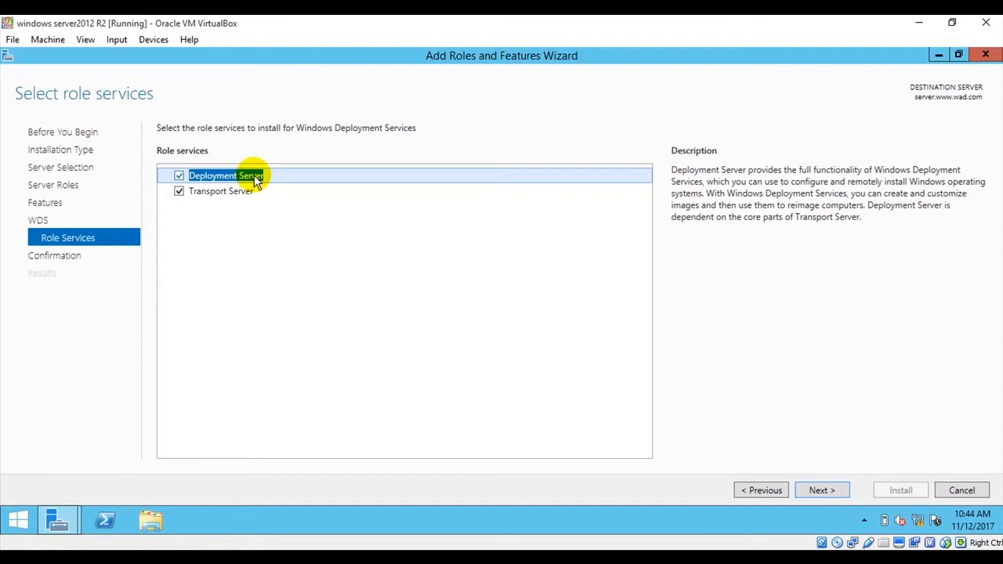
left_click(252, 192)
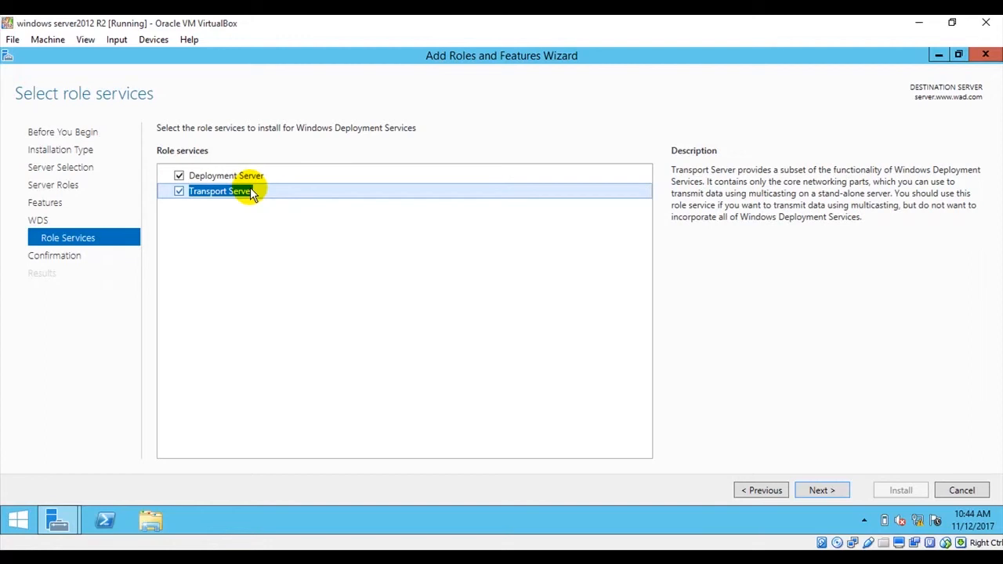
left_click(829, 492)
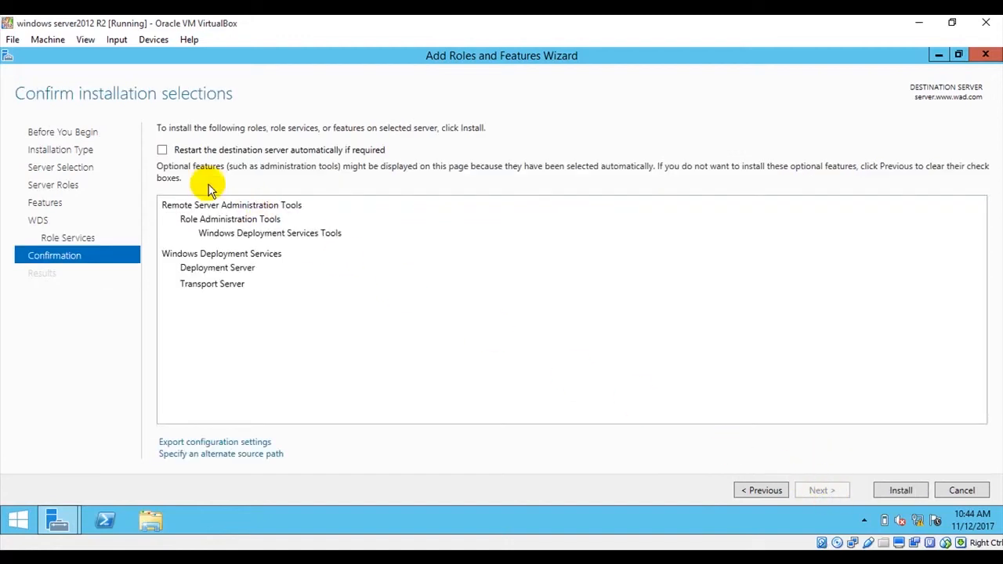
- Allow the destination server to restart automatically if required and install the selected role
left_click(162, 150)
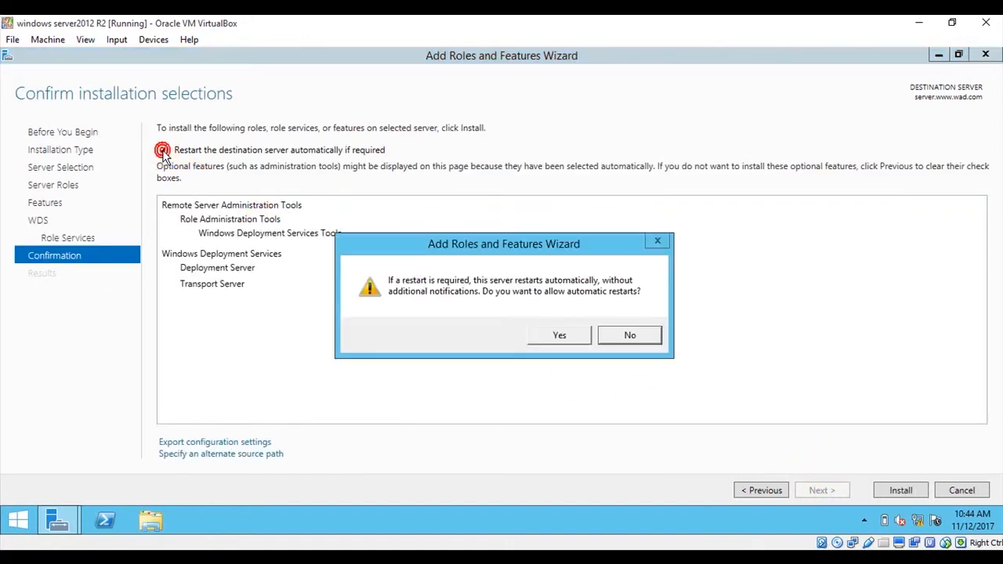
left_click(563, 336)
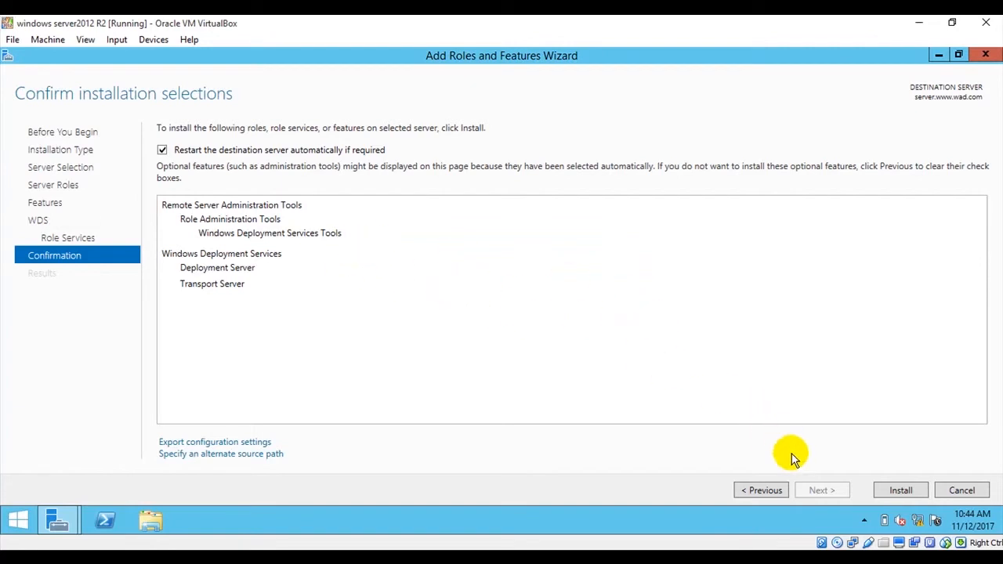
left_click(898, 491)
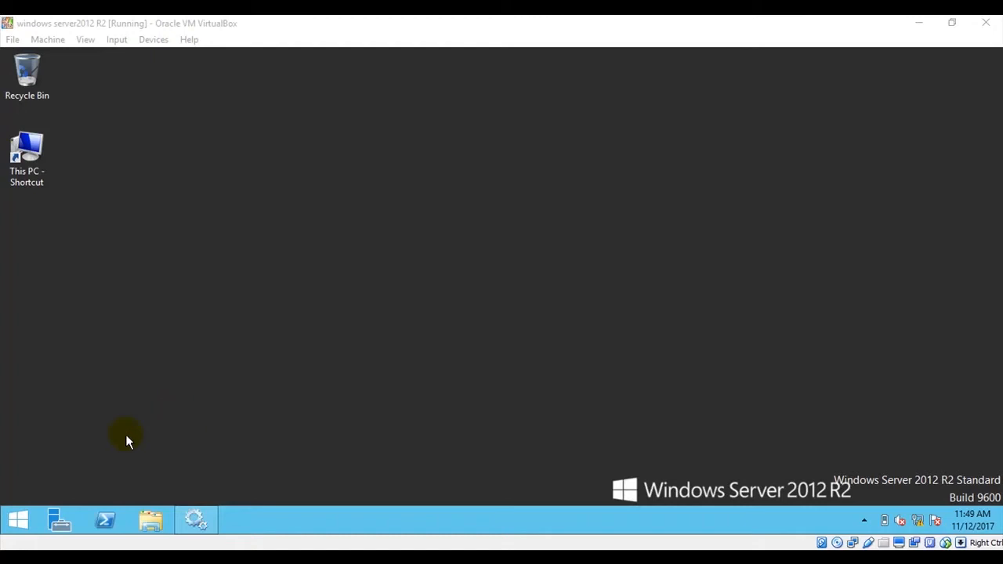
left_click(18, 520)
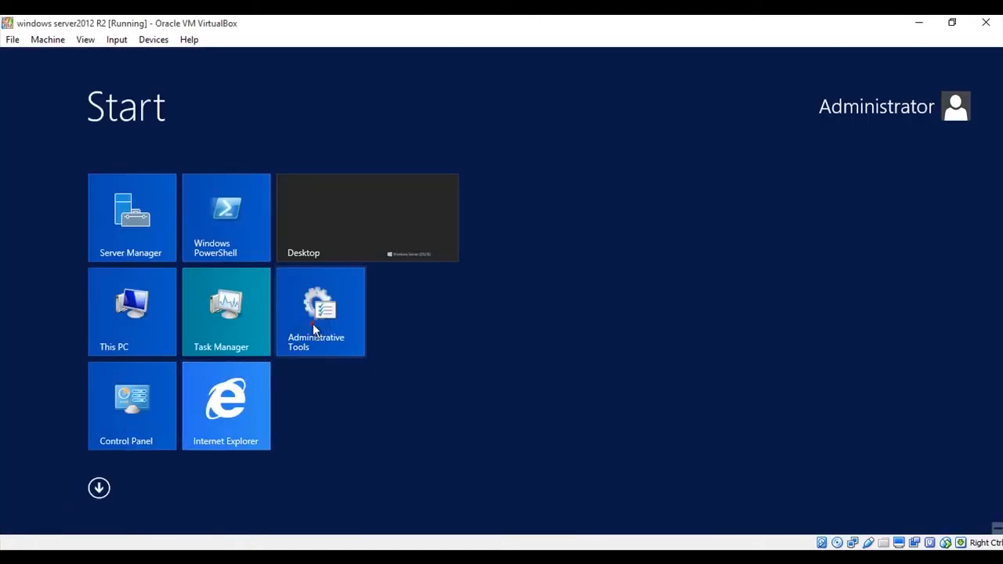
left_click(313, 325)
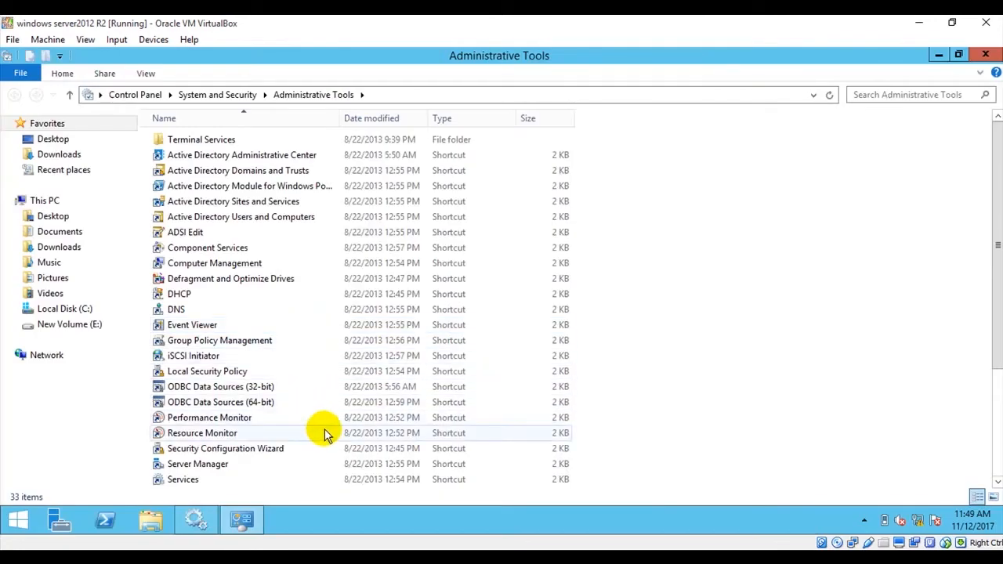
scroll(325, 433, "down", 4)
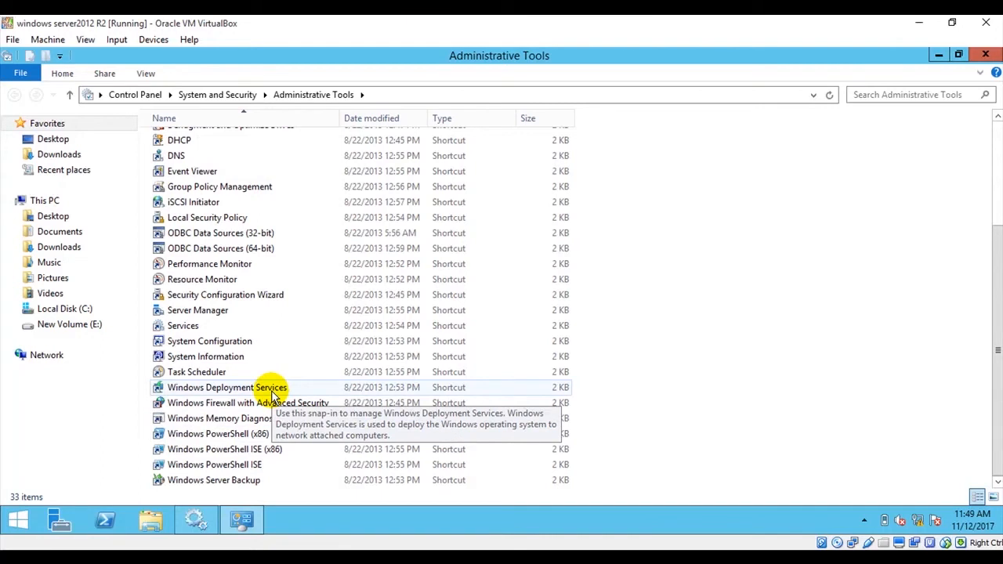
double_click(272, 393)
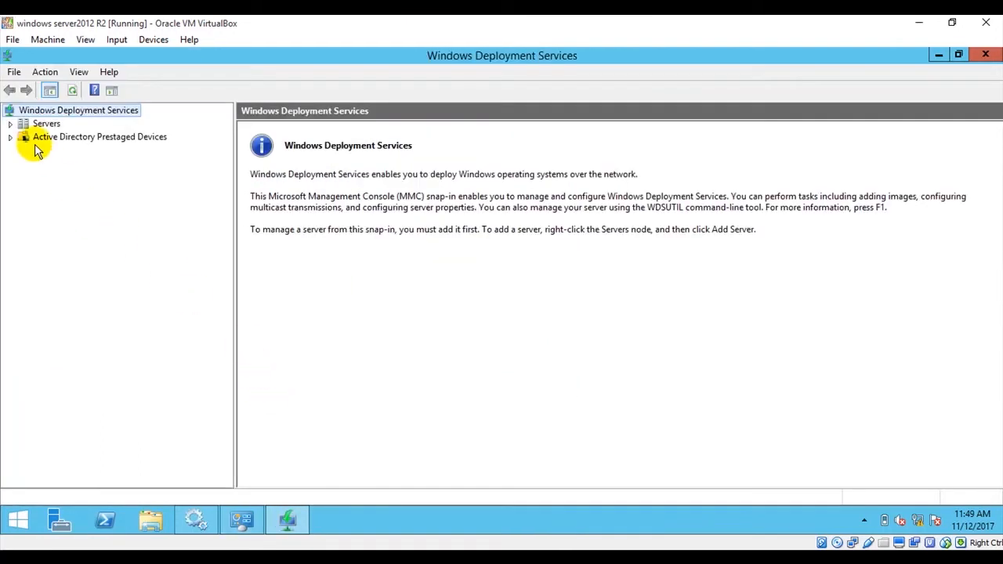
left_click(10, 123)
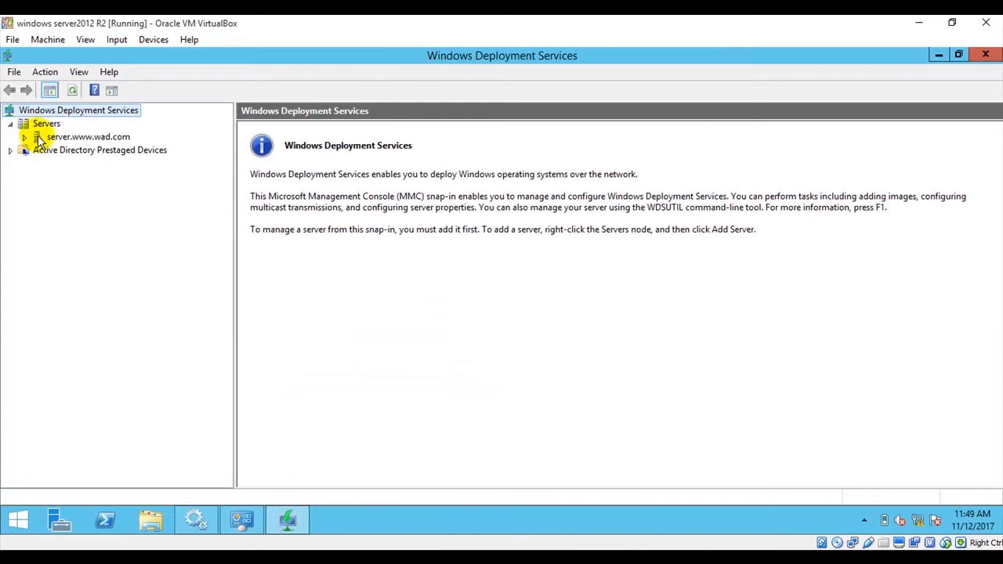
left_click(39, 138)
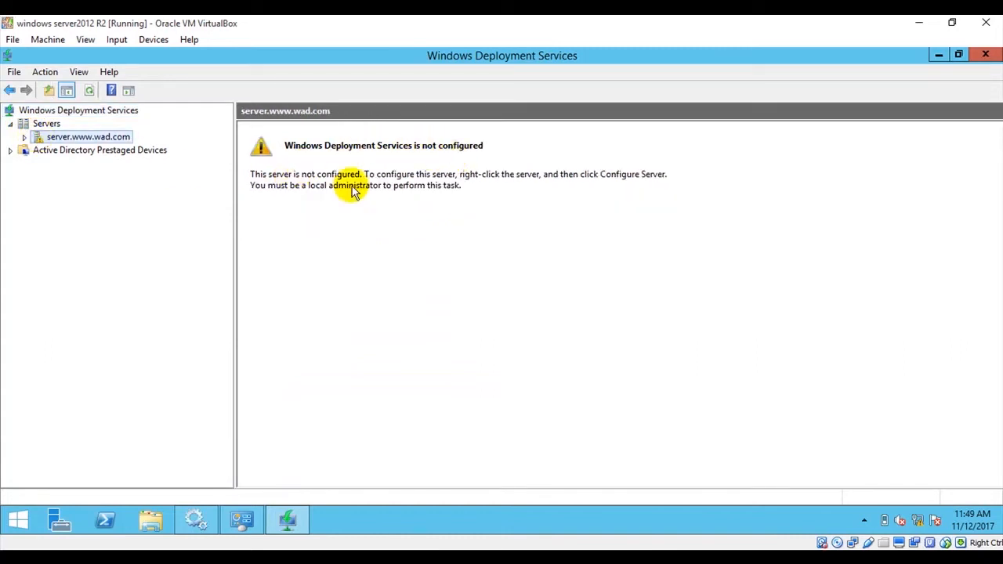
right_click(84, 139)
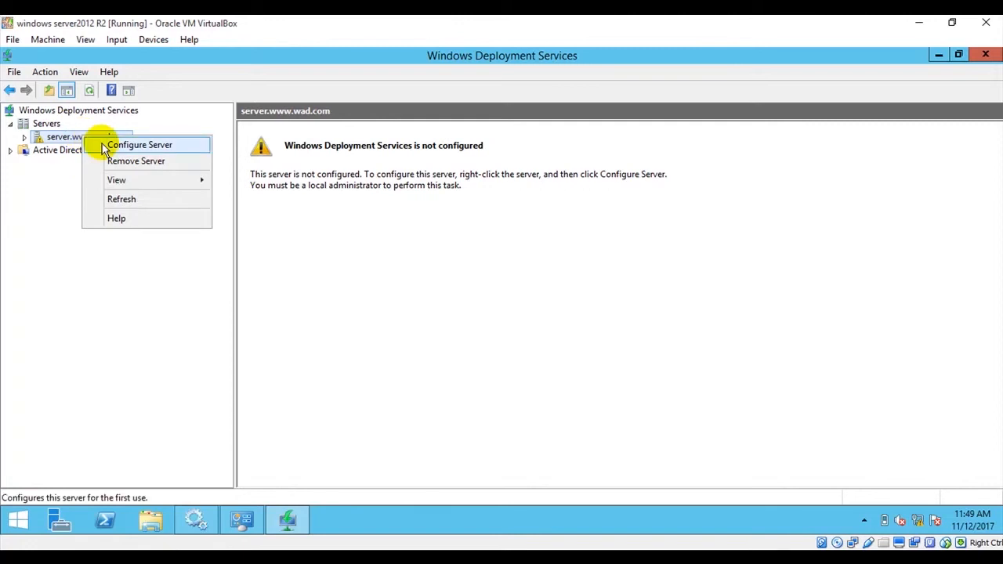
left_click(105, 146)
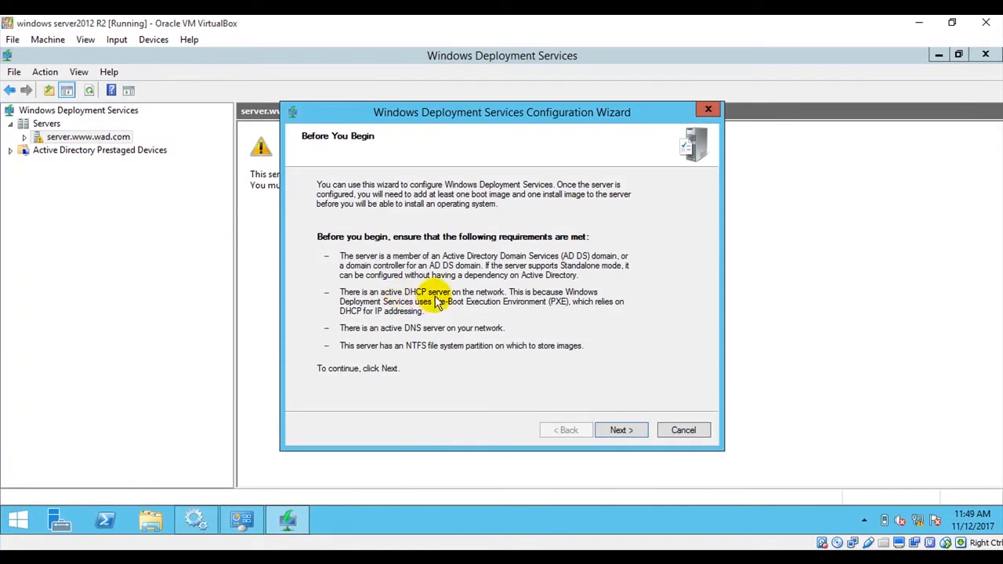
left_click(619, 430)
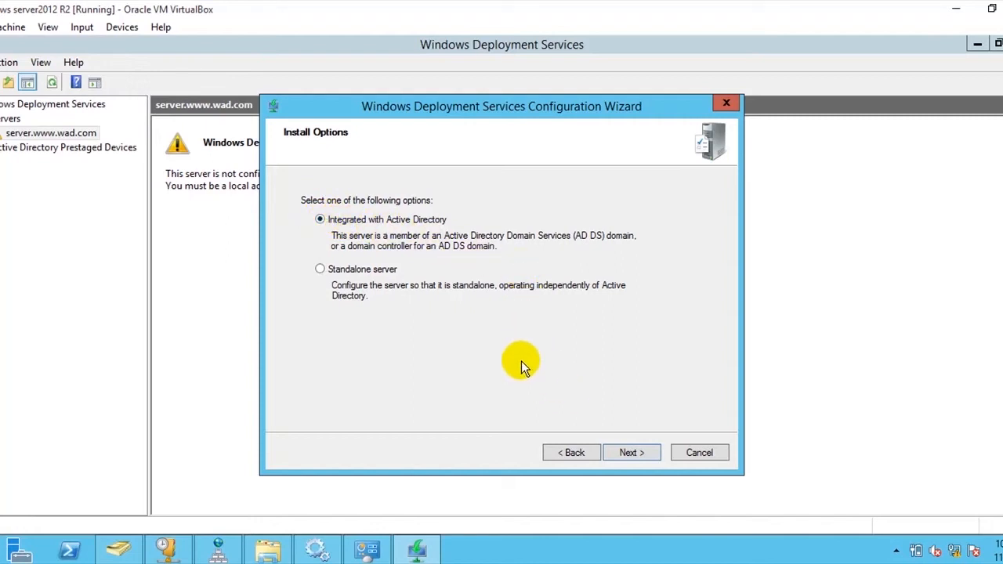
left_click(631, 452)
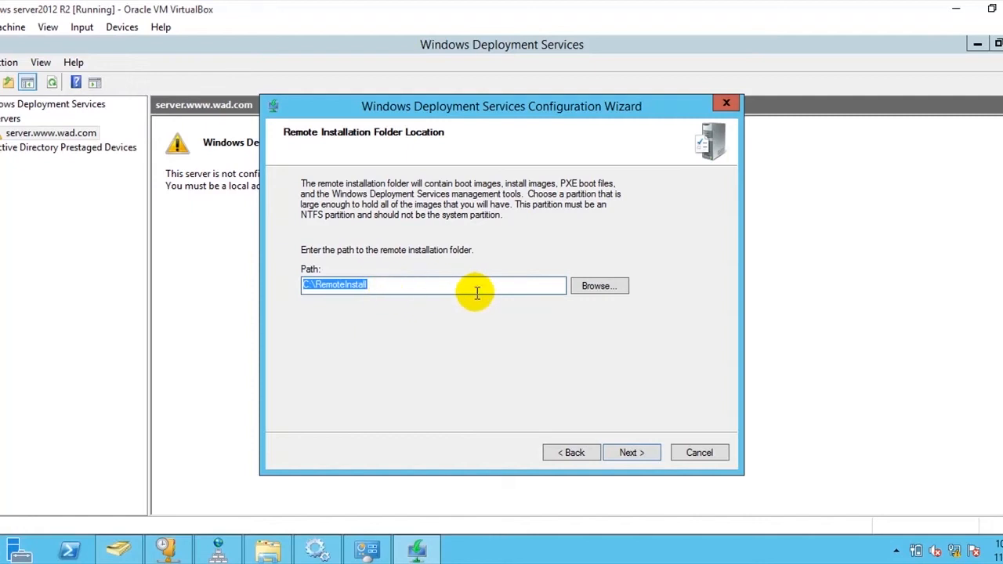
- Set the remote installation folder to the WDS NTFS VOLUME folder on New Volume (E:) and continue the configuration
left_click(585, 286)
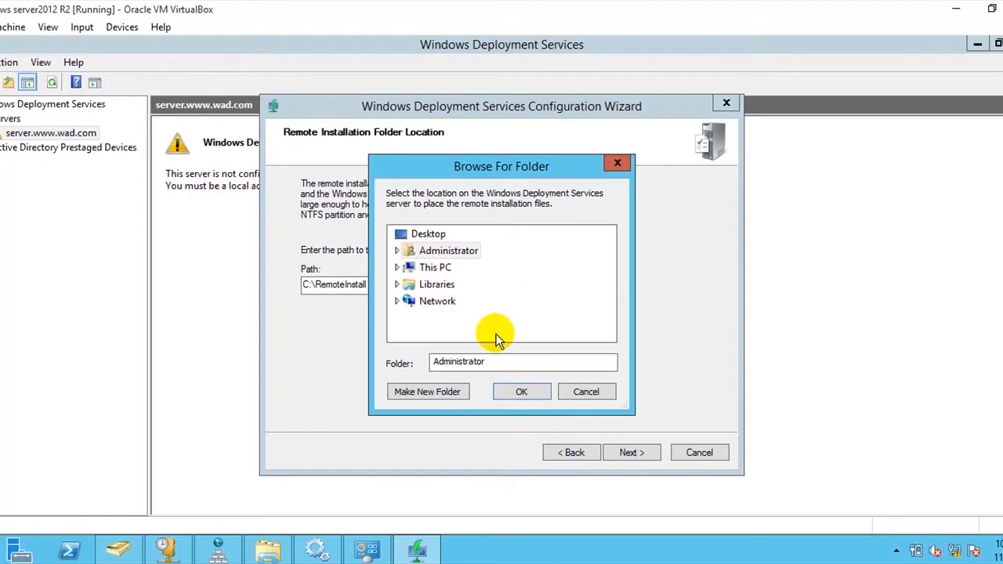
left_click(398, 268)
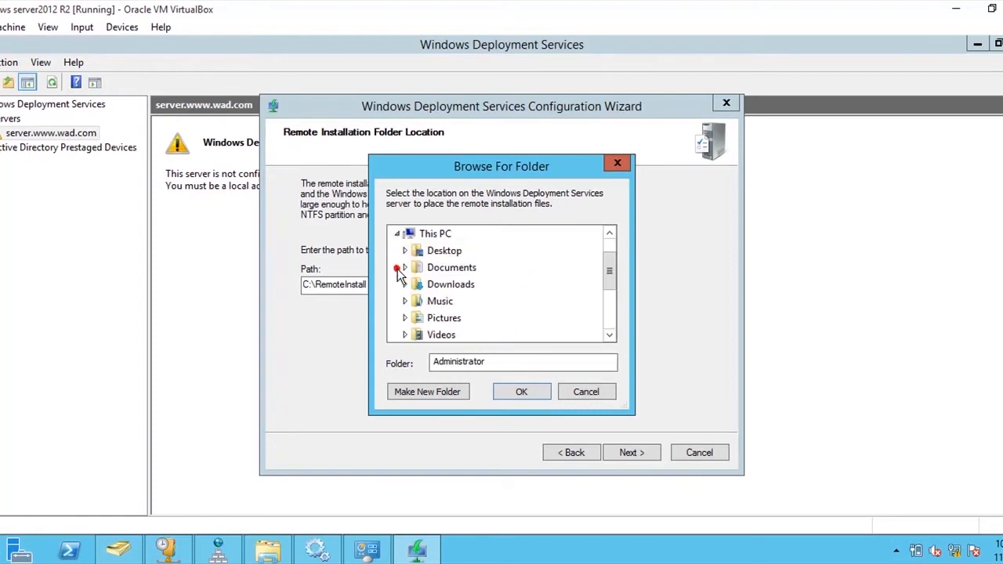
scroll(525, 311, "down", 2)
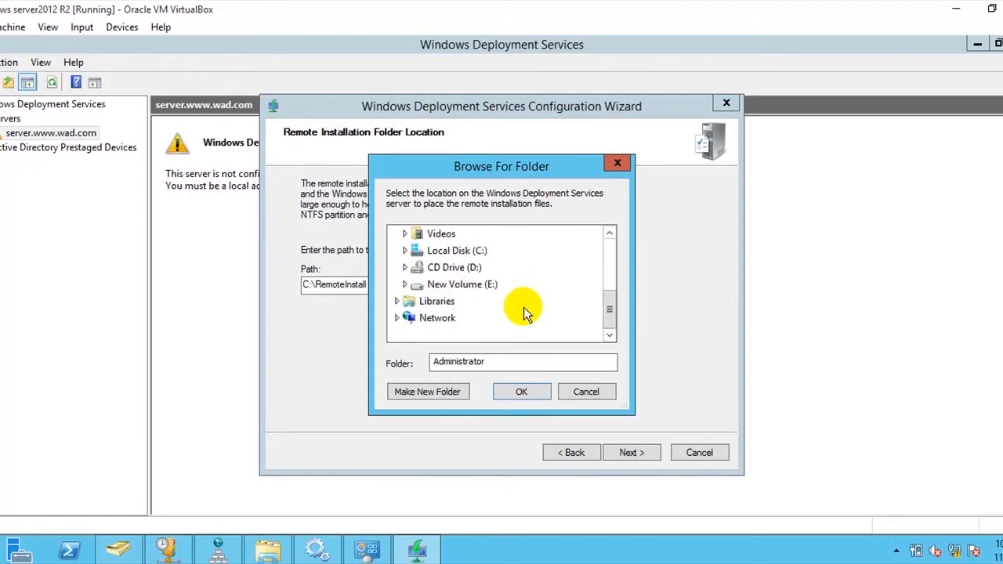
scroll(522, 306, "up", 1)
scroll(522, 307, "down", 1)
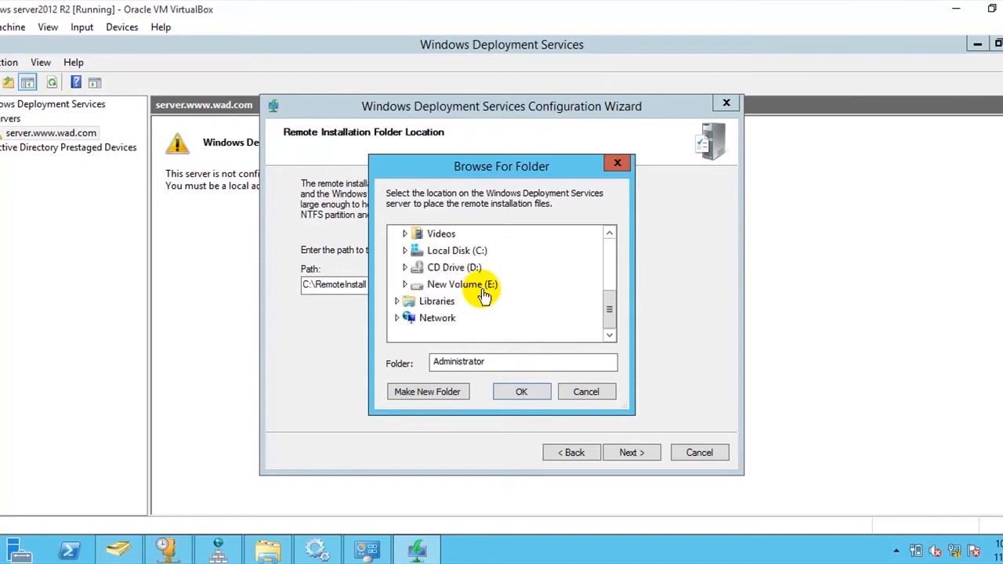
left_click(415, 288)
scroll(547, 312, "down", 1)
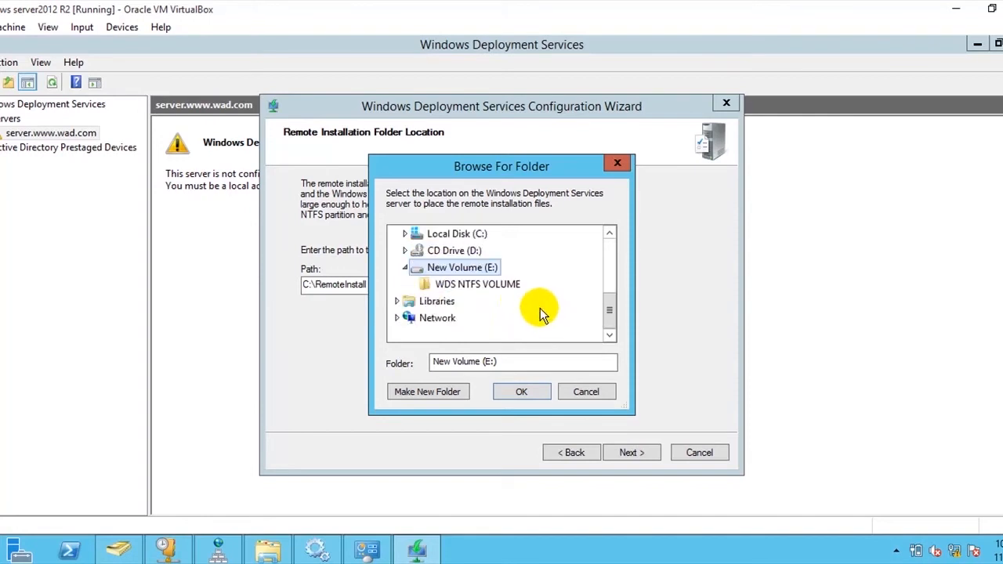
left_click(461, 287)
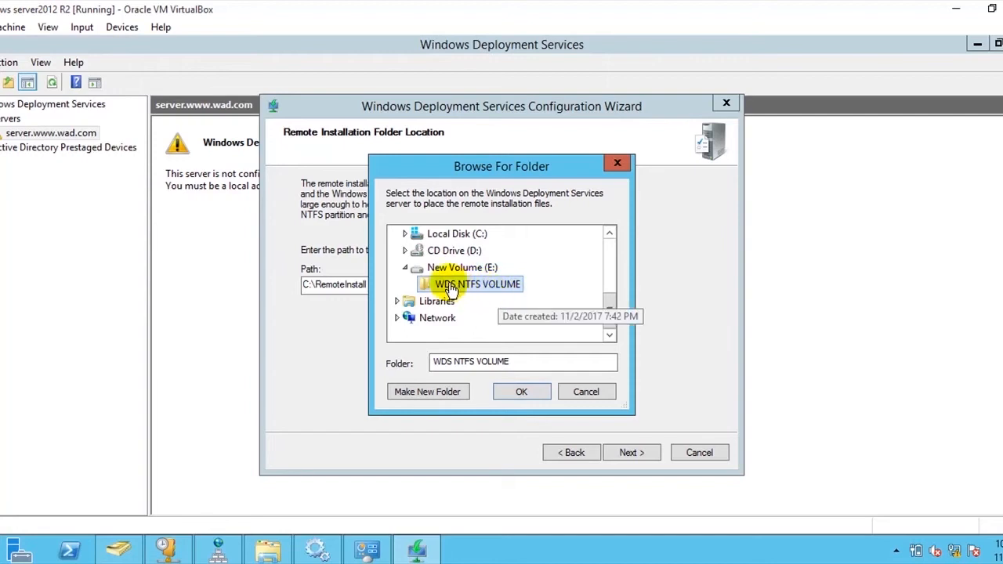
left_click(533, 393)
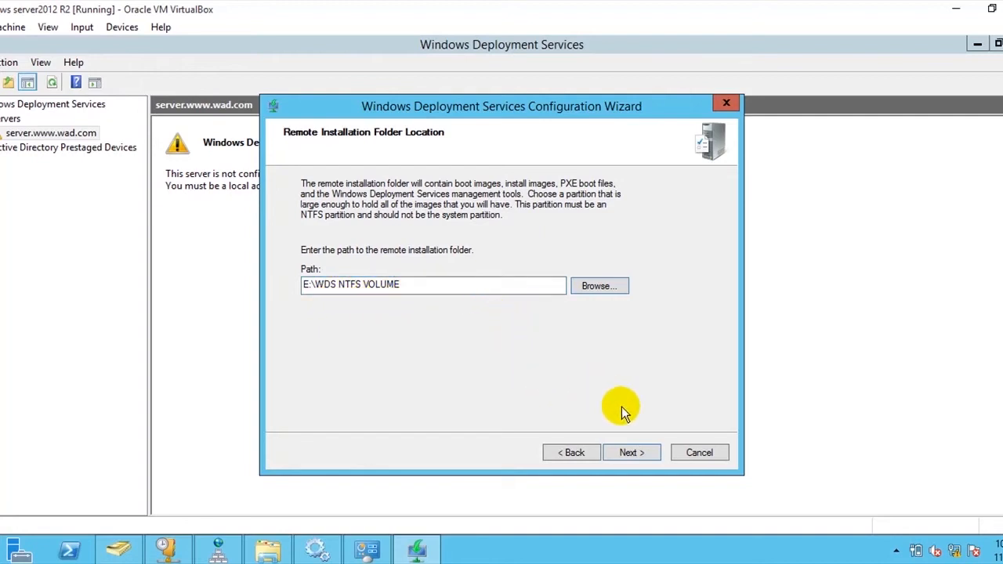
left_click(630, 452)
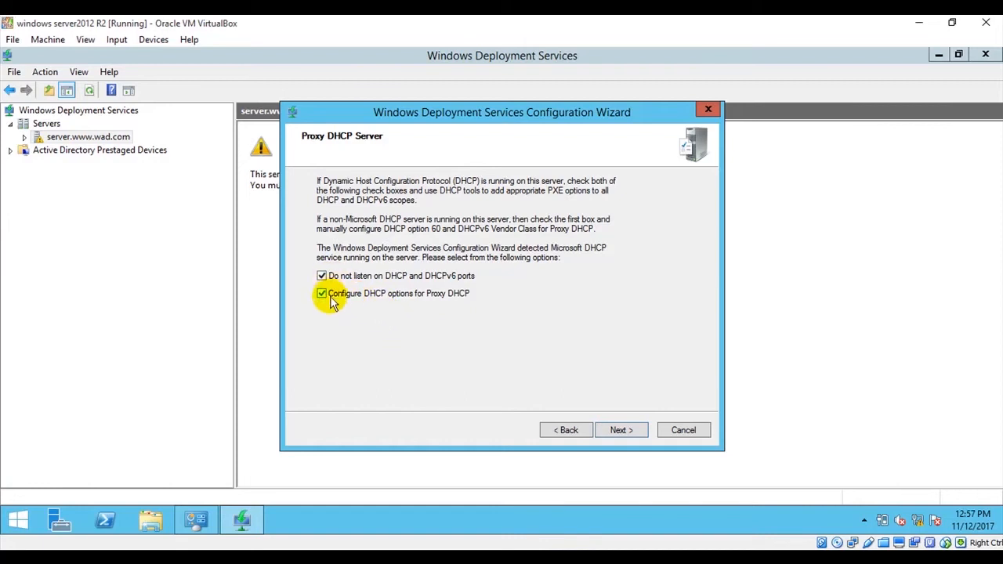
- Accept both Proxy DHCP options and make the PXE server respond to all client computers, requiring administrator approval for unknown ones
left_click(621, 430)
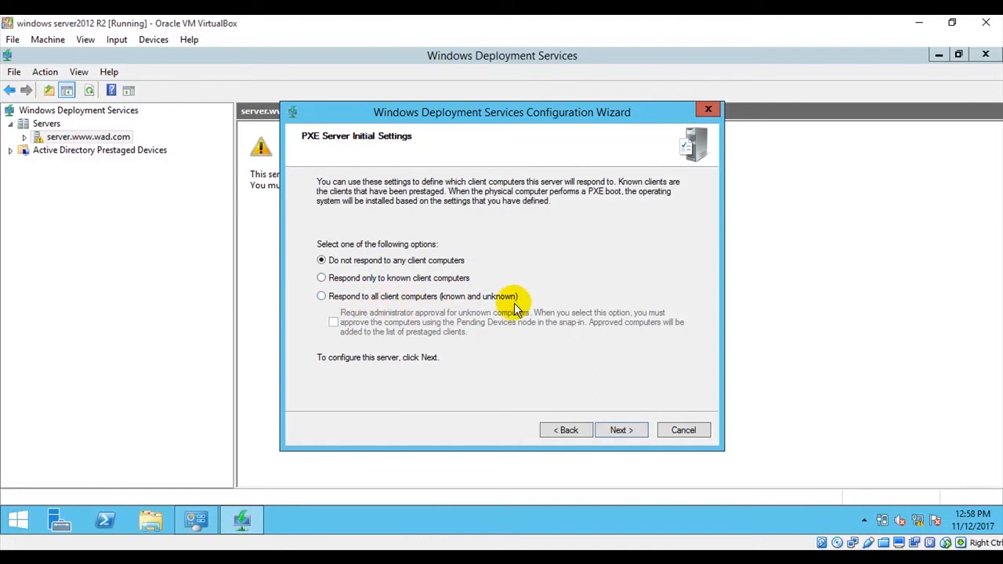
left_click(322, 297)
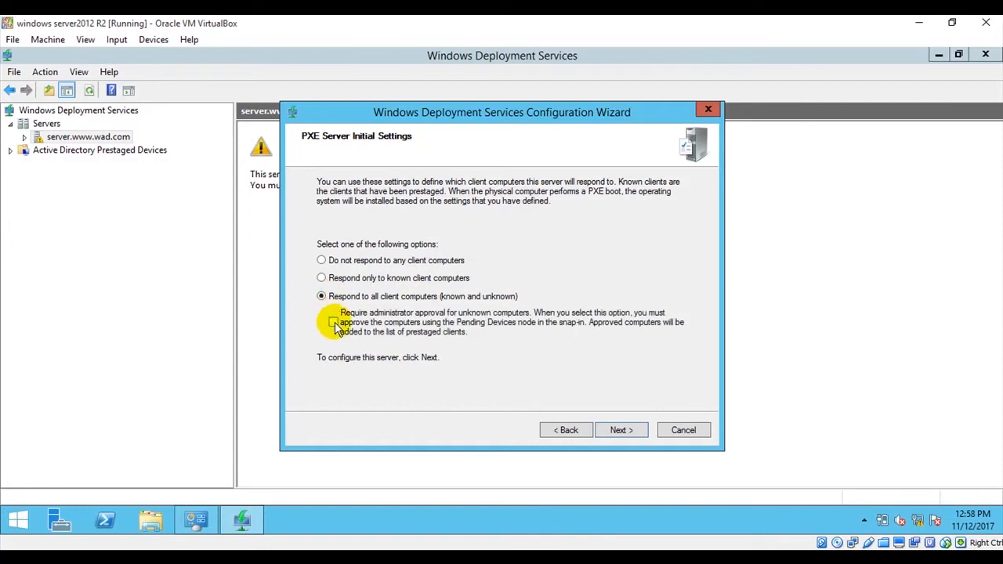
left_click(334, 323)
left_click(621, 430)
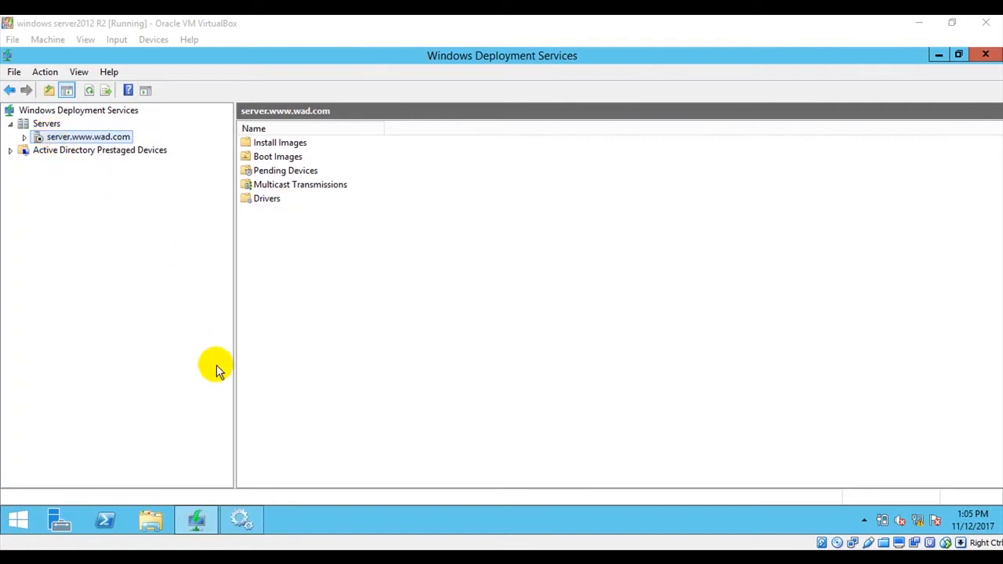
- Start the Windows Deployment Services Server service in the Services console, then return to the Windows Deployment Services console and refresh it
left_click(245, 522)
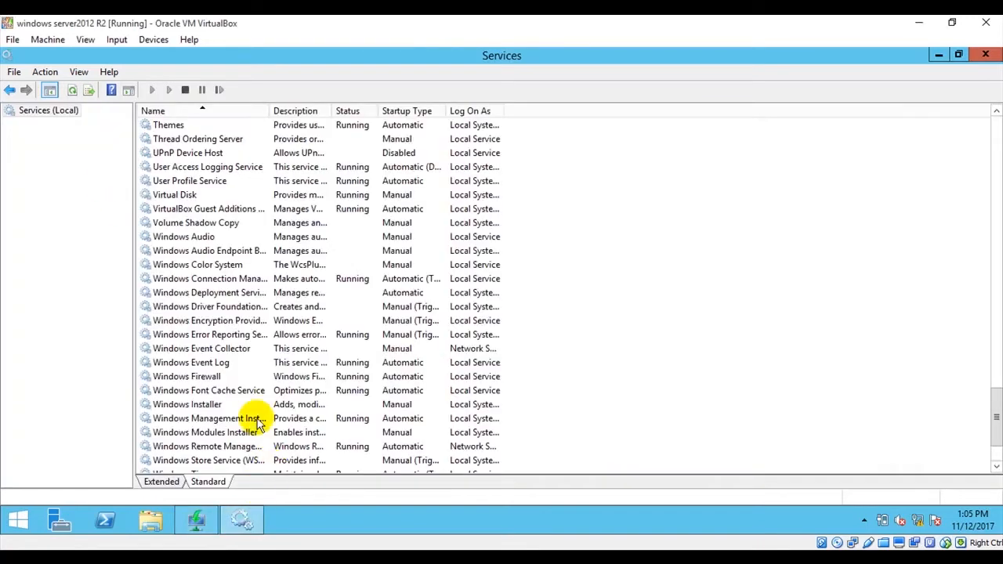
left_click(186, 297)
right_click(186, 297)
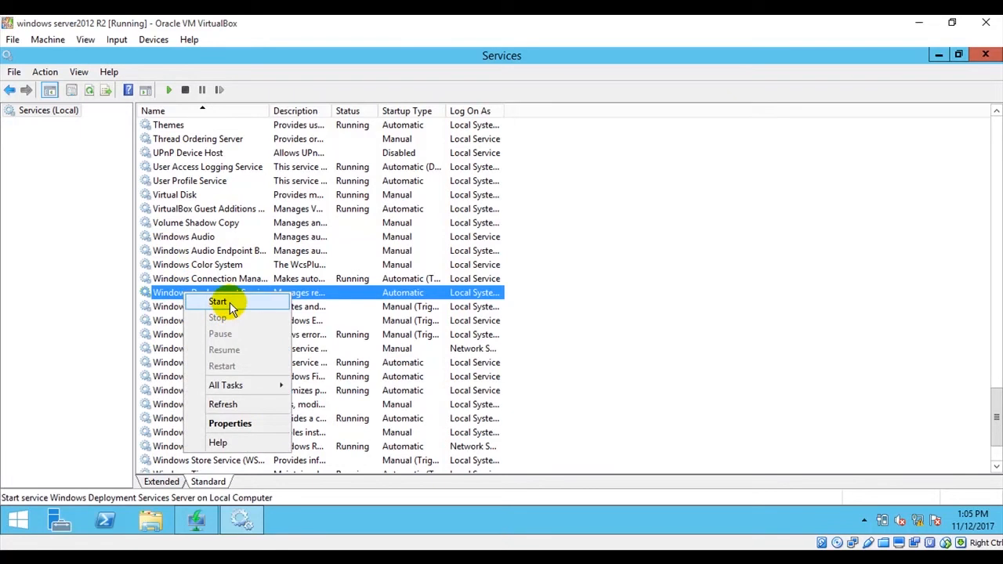
left_click(218, 302)
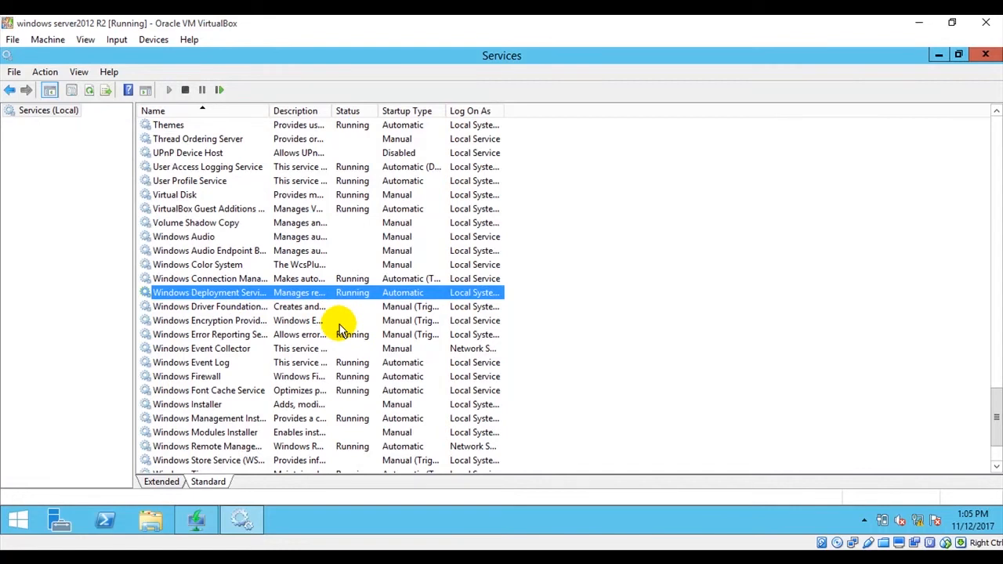
left_click(939, 56)
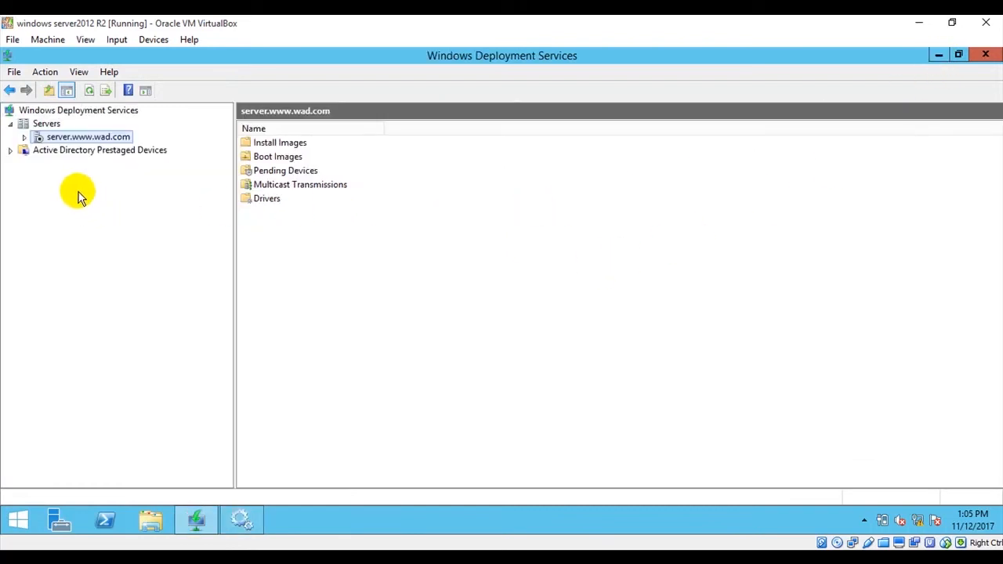
left_click(89, 91)
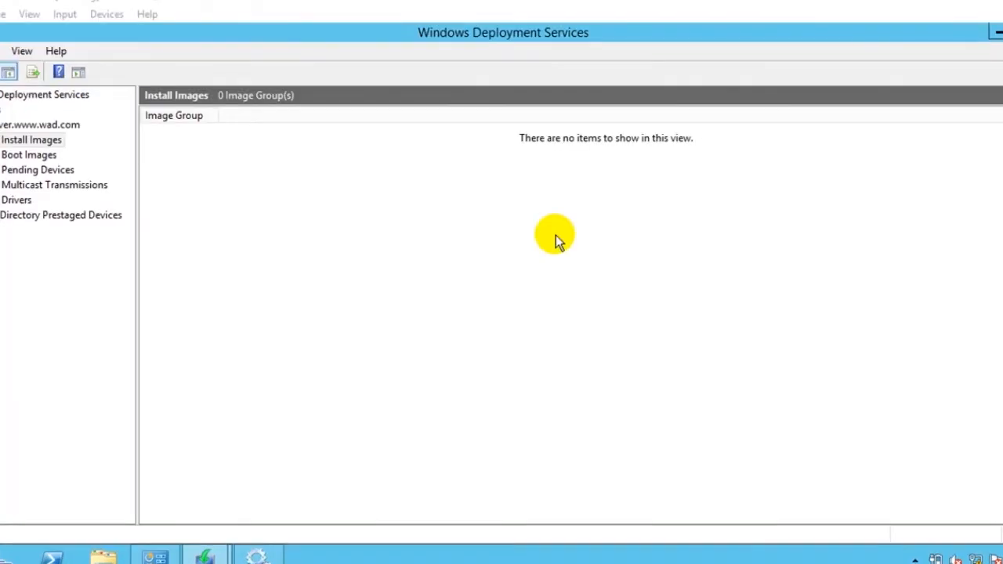
left_click(23, 149)
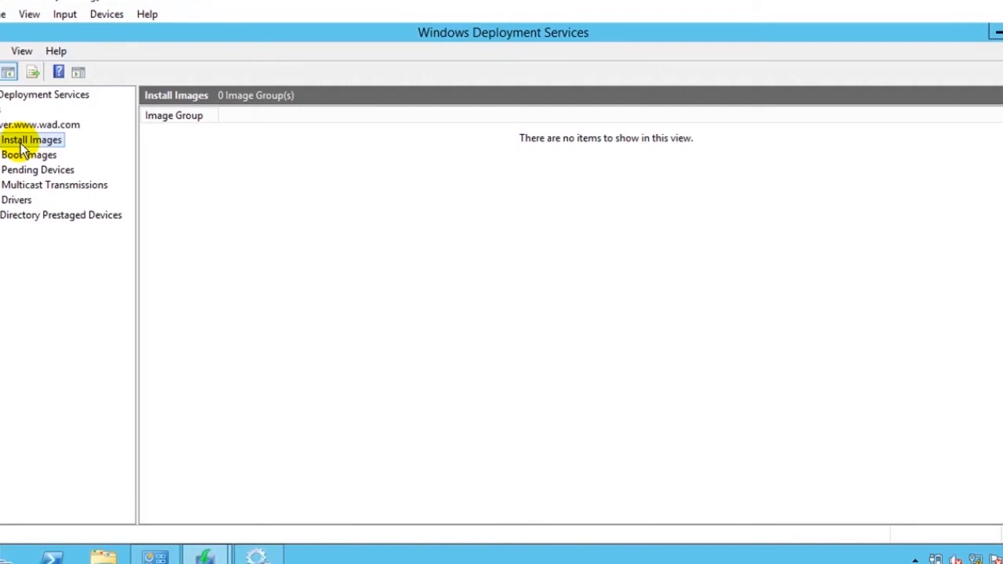
right_click(20, 140)
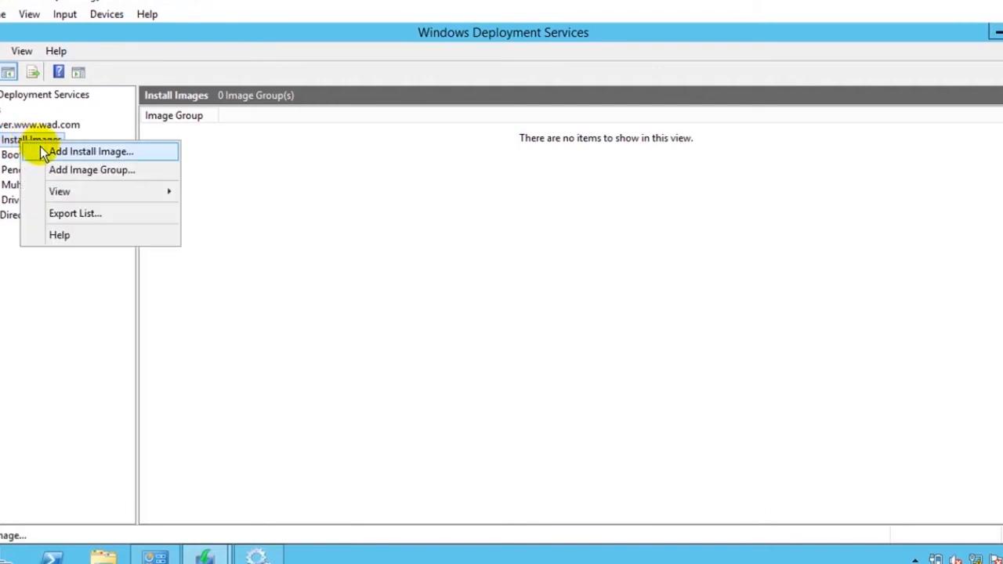
left_click(91, 152)
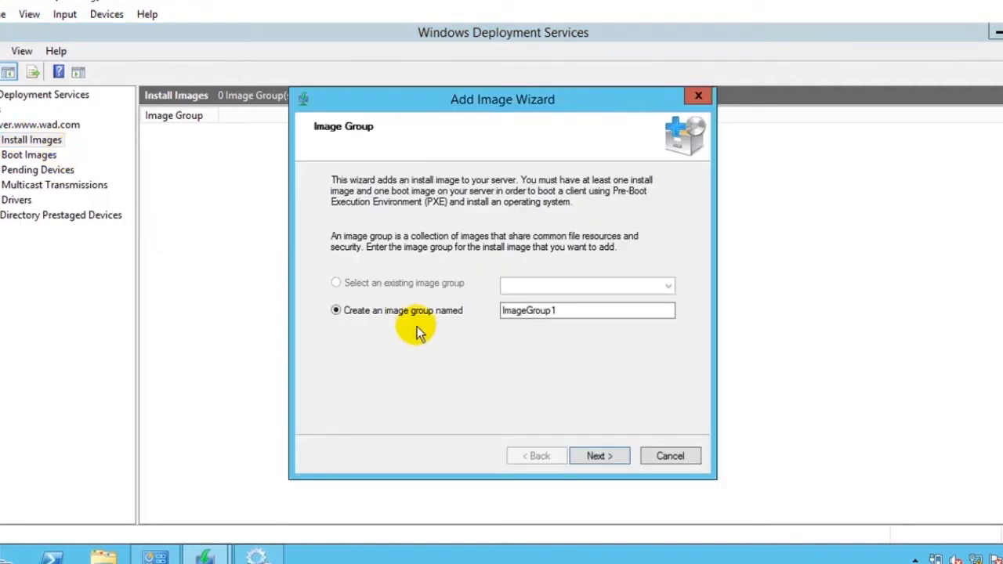
left_click_drag(573, 311, 501, 309)
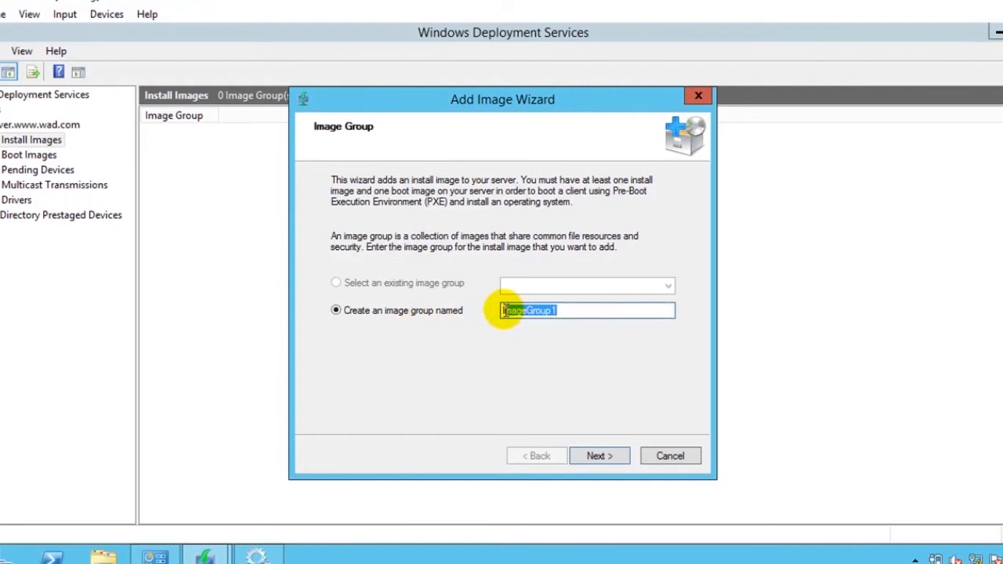
left_click(573, 310)
left_click(569, 312)
left_click_drag(553, 312, 497, 311)
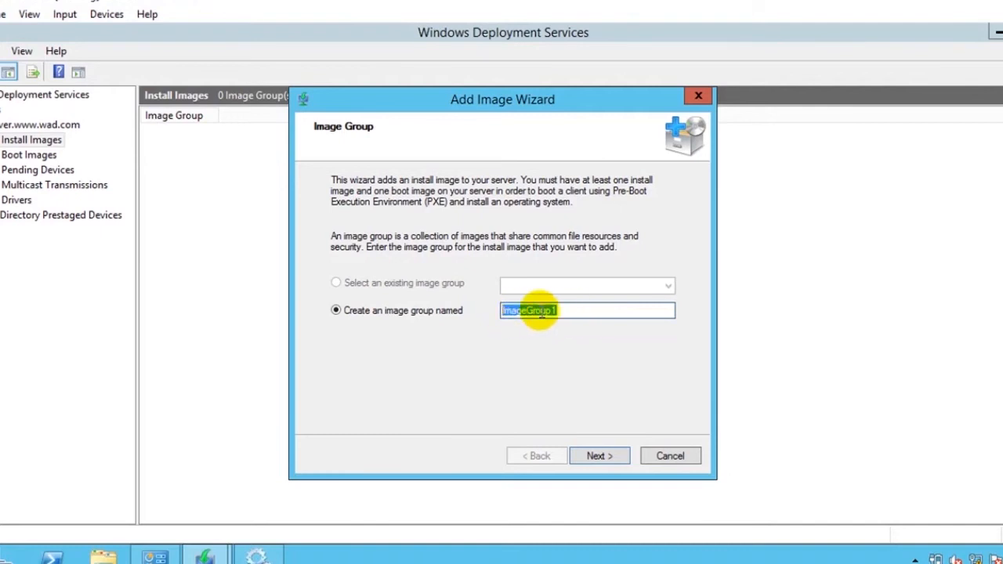
left_click(568, 311)
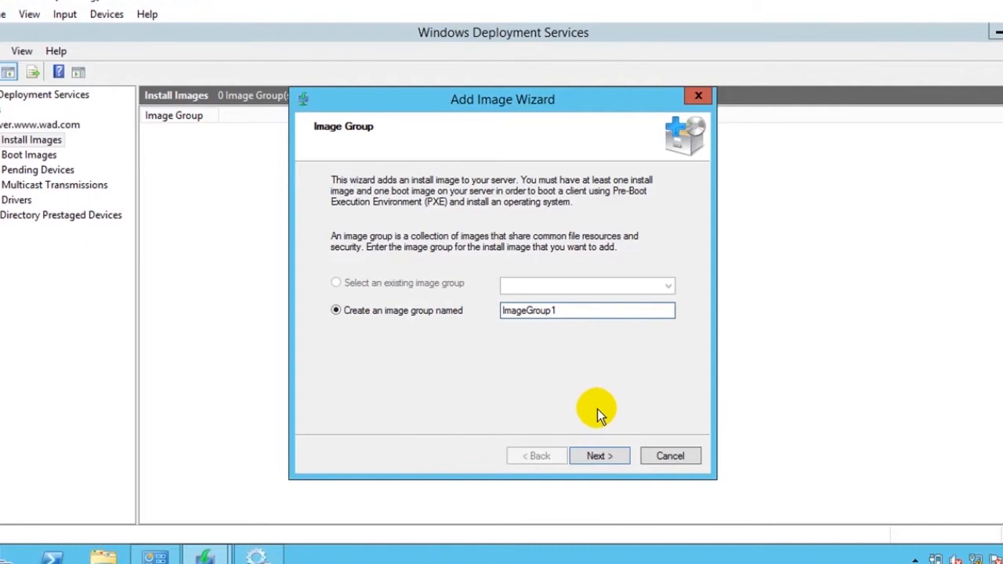
left_click(598, 456)
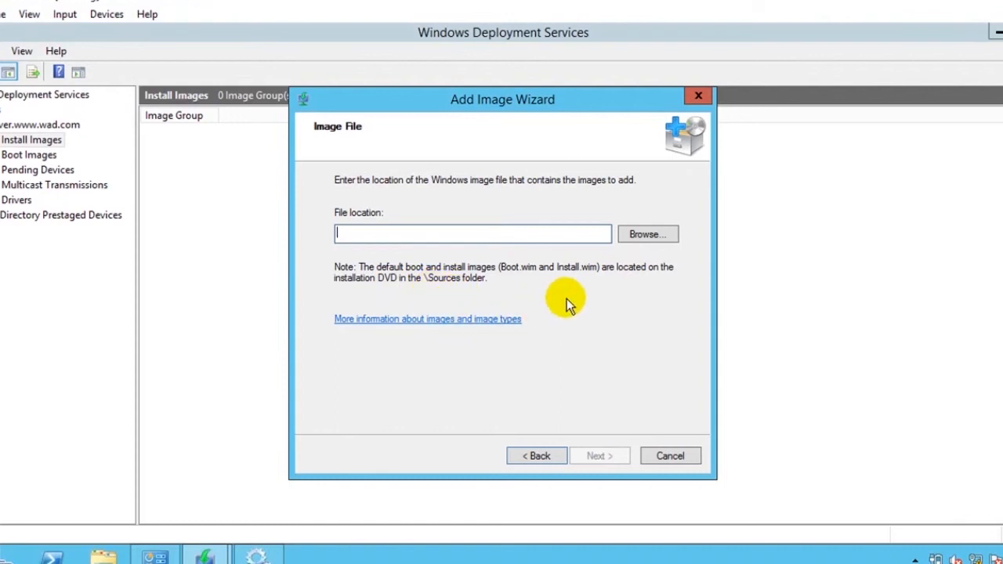
- Choose install.wim from the sources folder of the CD drive (D:) as the Windows image file
left_click(639, 237)
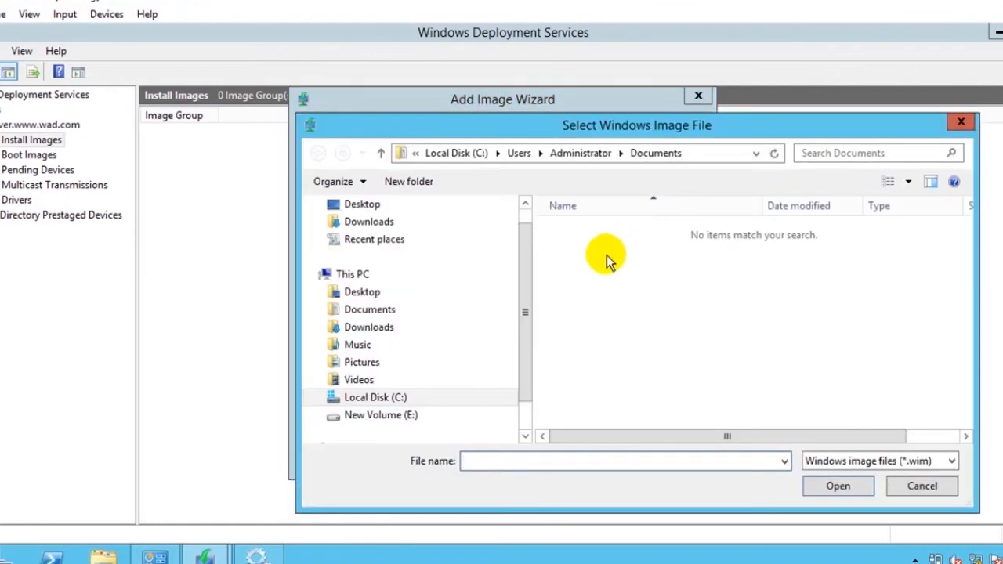
scroll(527, 362, "down", 3)
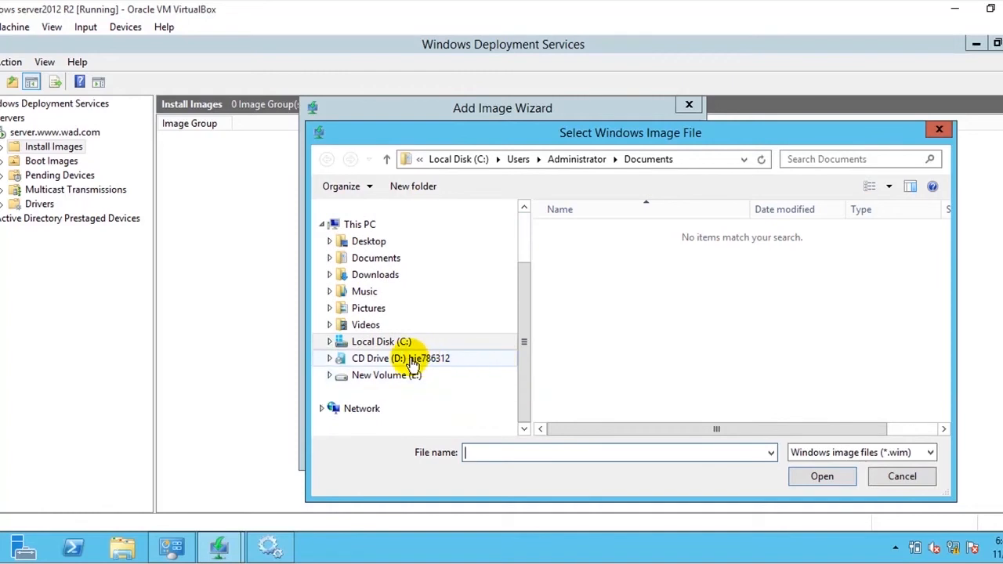
left_click(413, 362)
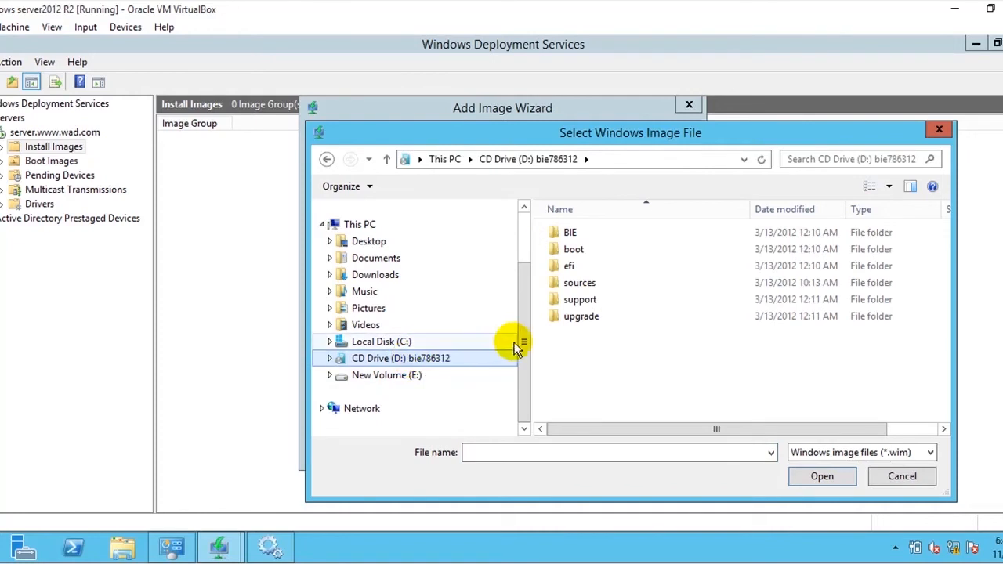
double_click(589, 285)
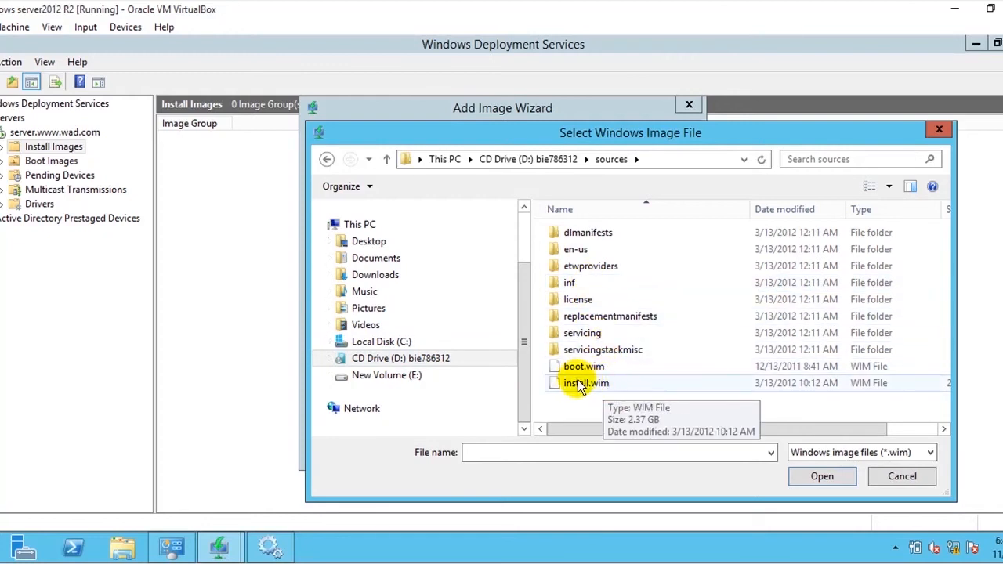
left_click(584, 383)
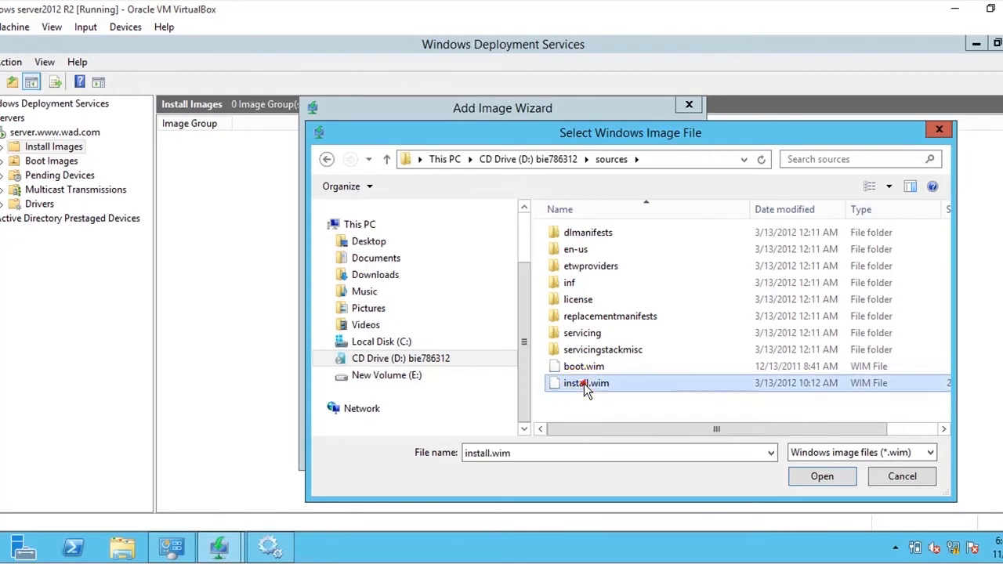
left_click(820, 477)
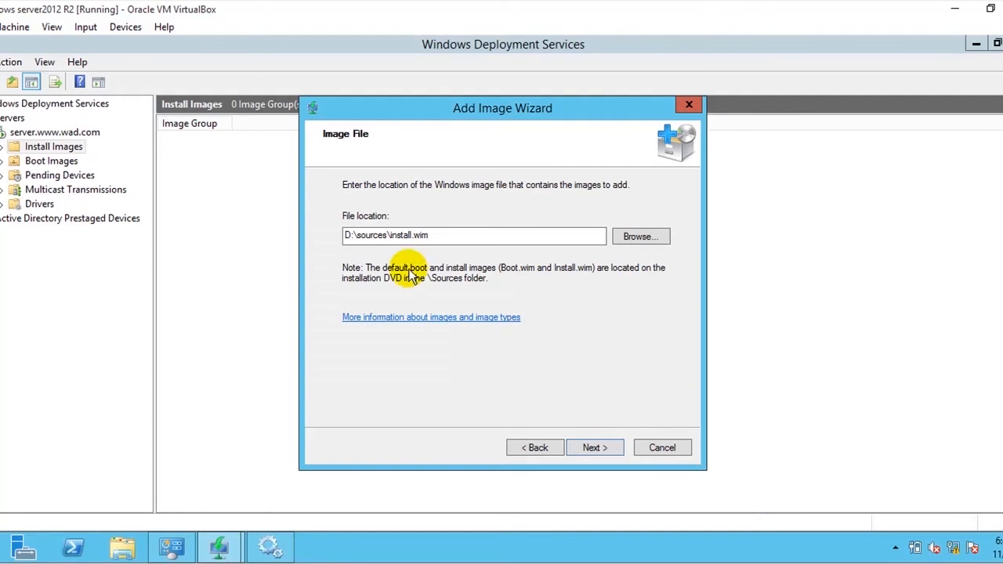
left_click_drag(358, 235, 472, 237)
left_click(472, 238)
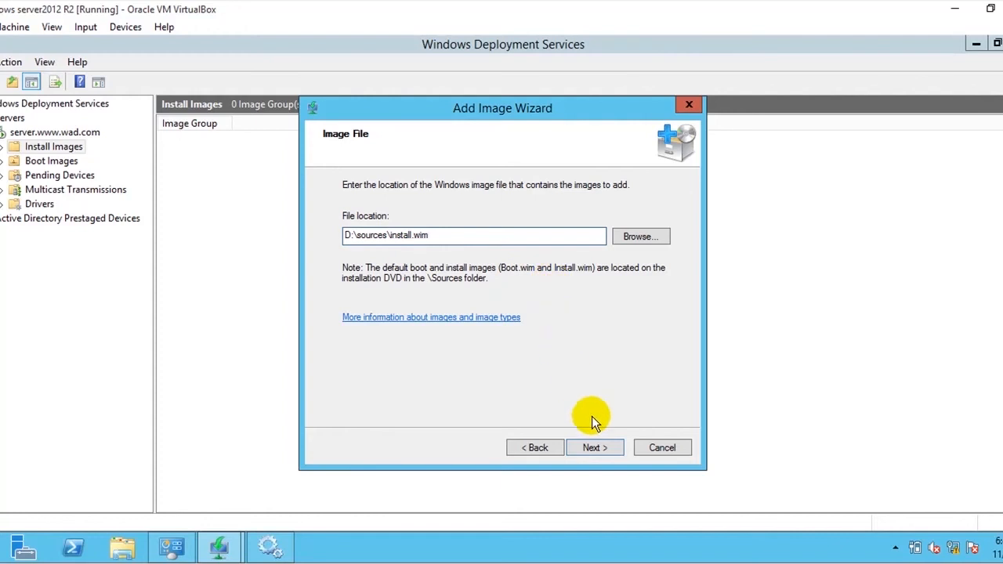
left_click(596, 451)
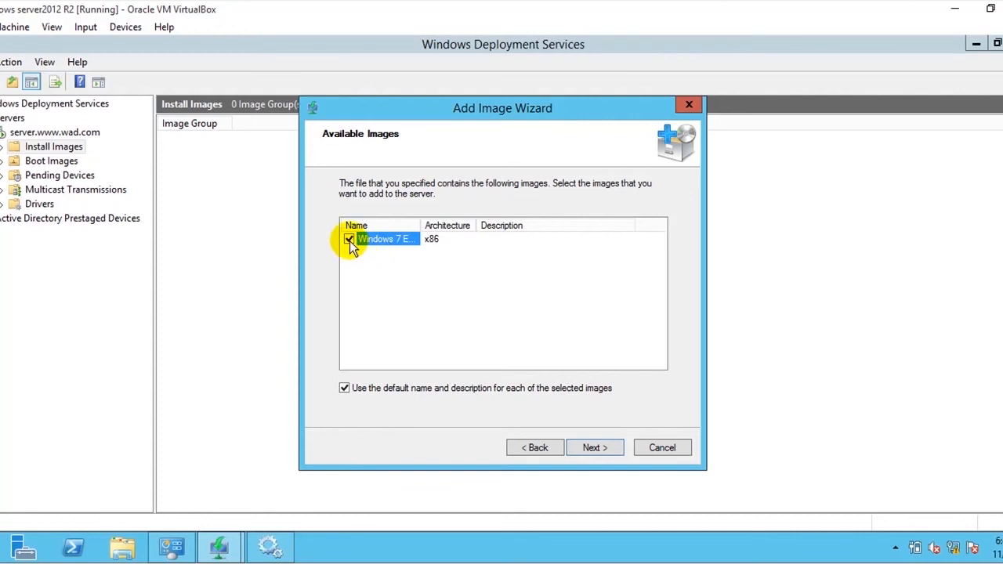
- Add the Windows 7 Enterprise x86 image with its default name and description, and finish the wizard
left_click(593, 448)
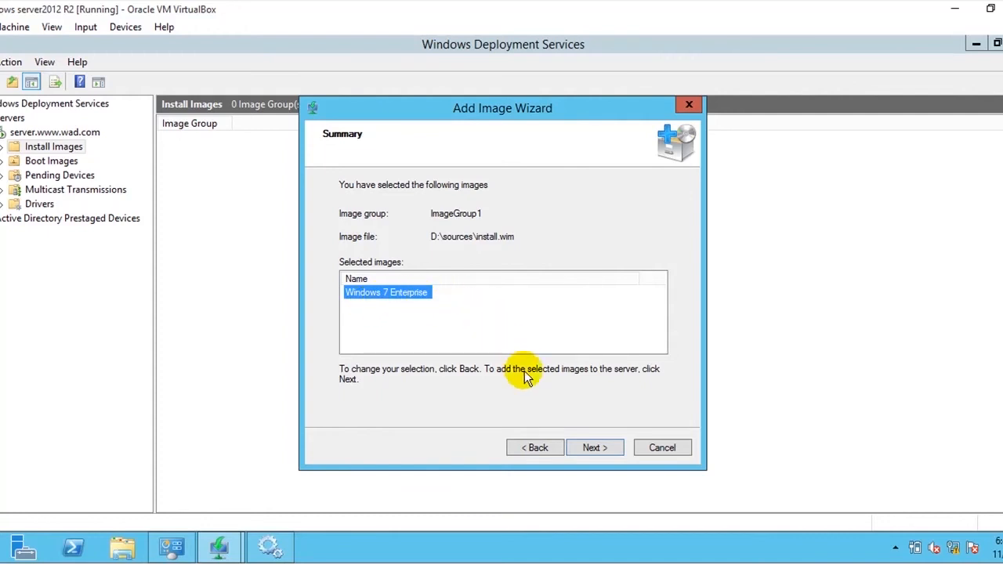
left_click(593, 446)
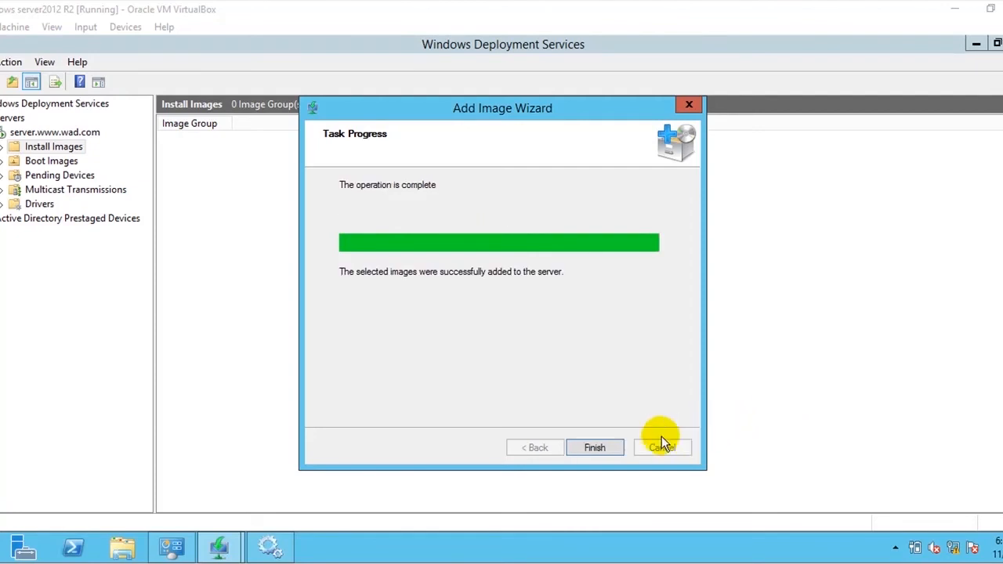
left_click(595, 447)
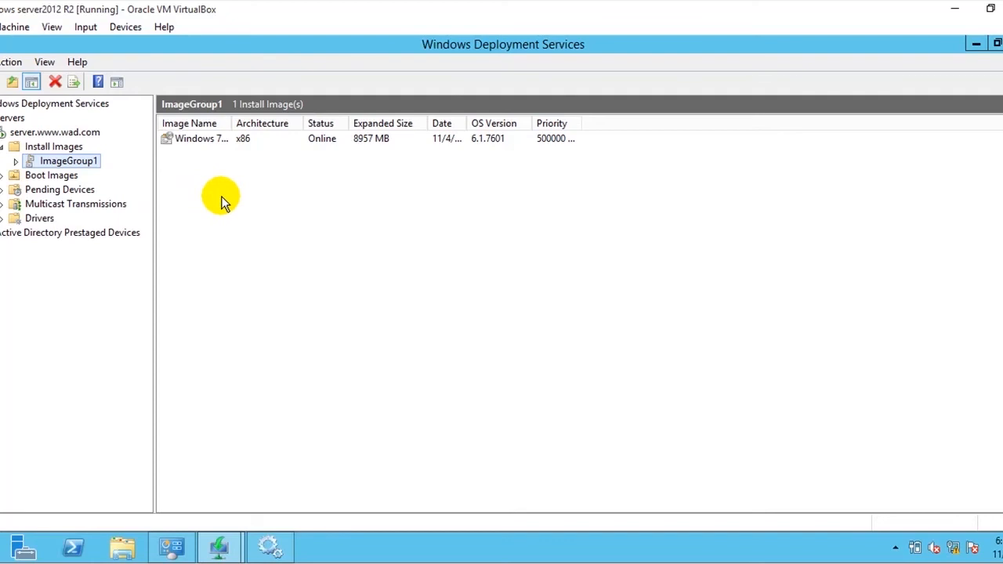
- Start adding a boot image to the server and choose boot.wim from the sources folder of the CD drive (D:) as the image file
left_click(216, 141)
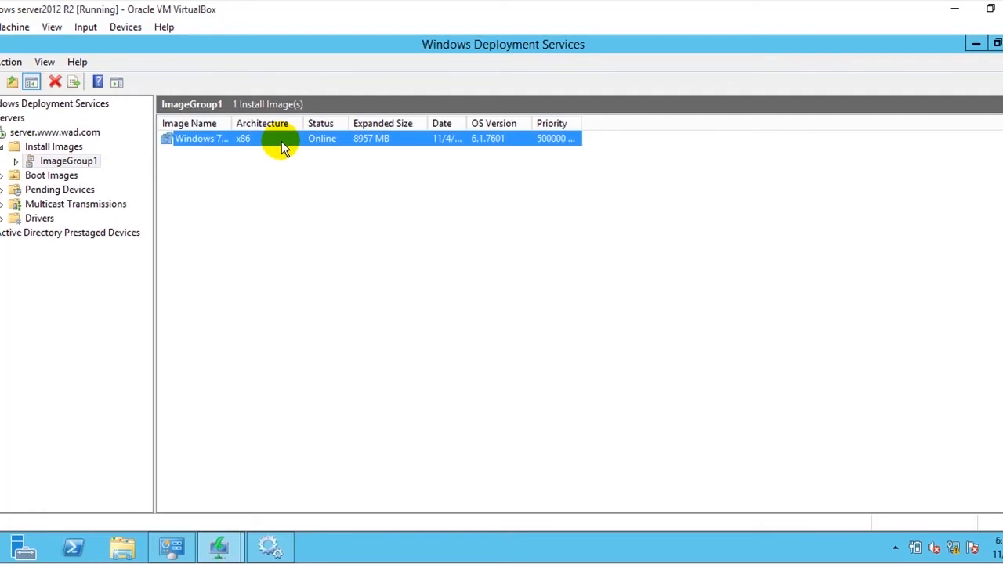
left_click(34, 178)
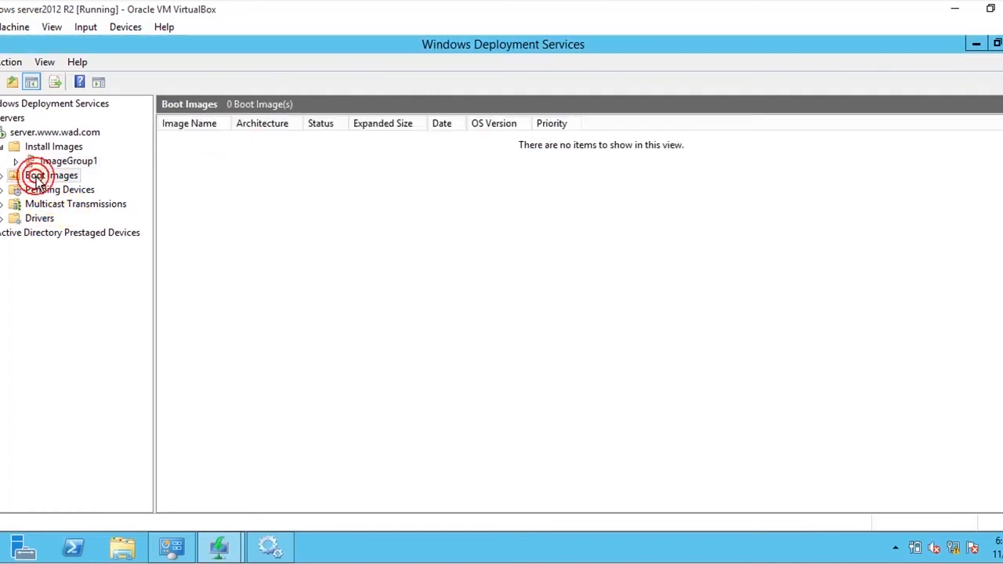
right_click(35, 178)
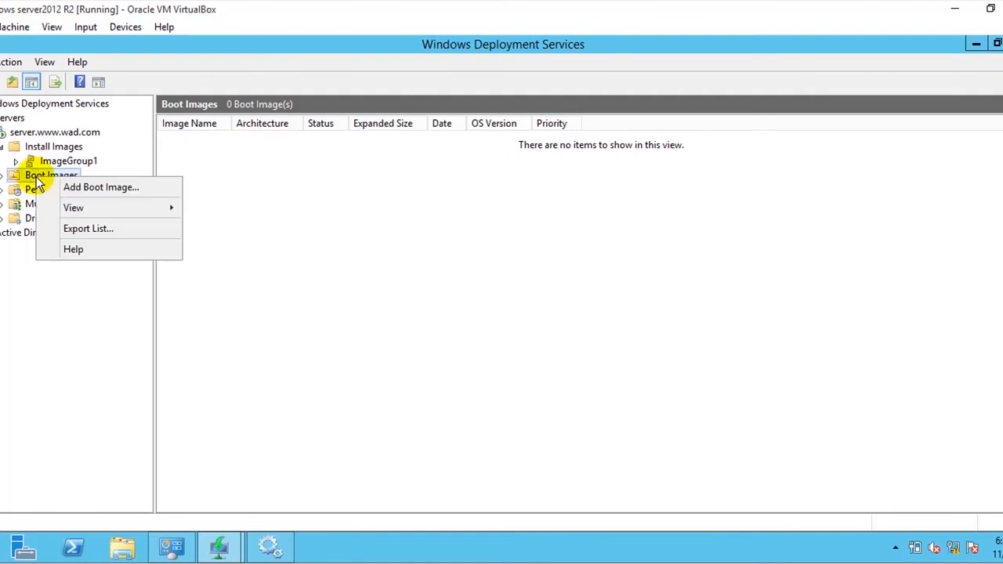
left_click(82, 188)
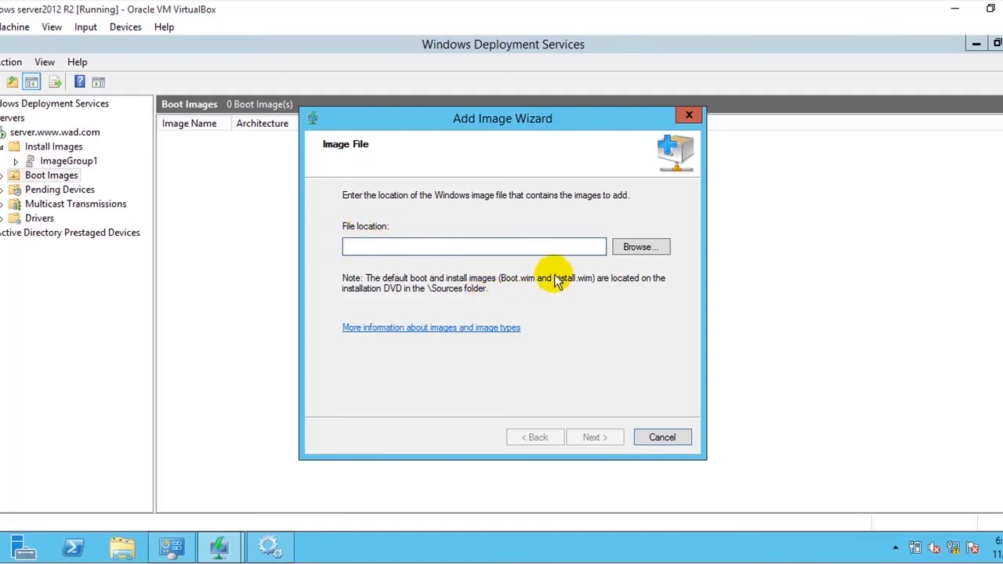
left_click(630, 247)
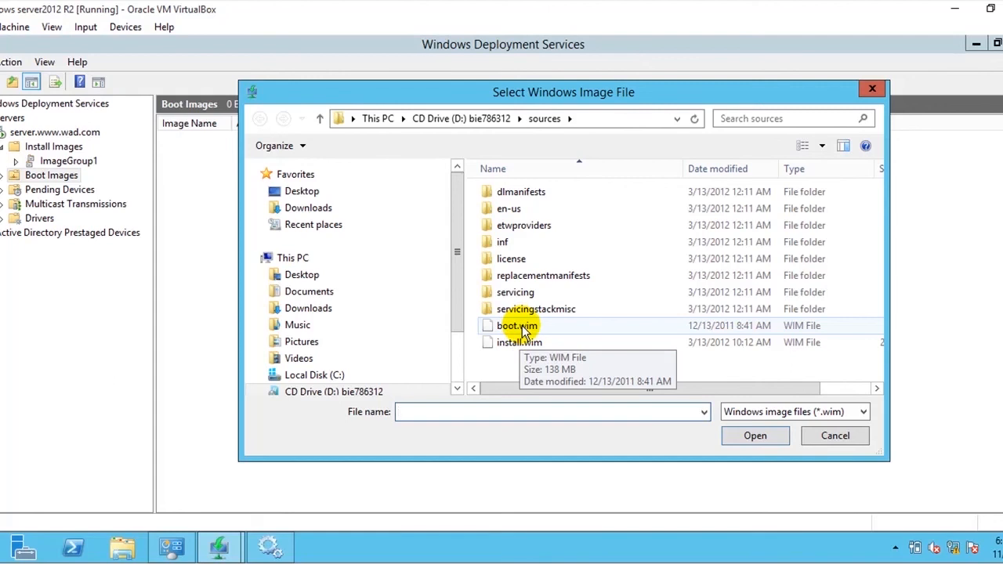
left_click(520, 327)
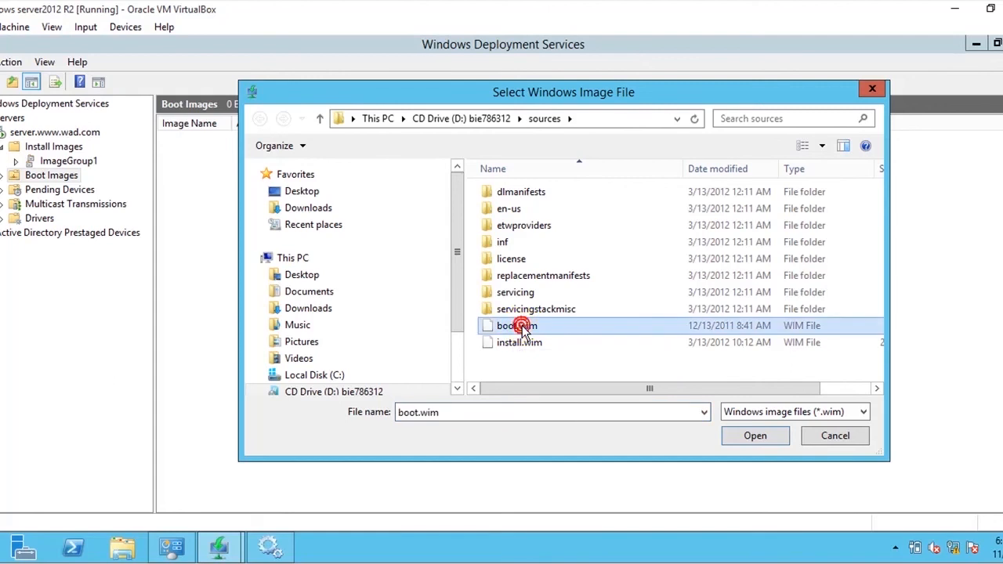
left_click(755, 435)
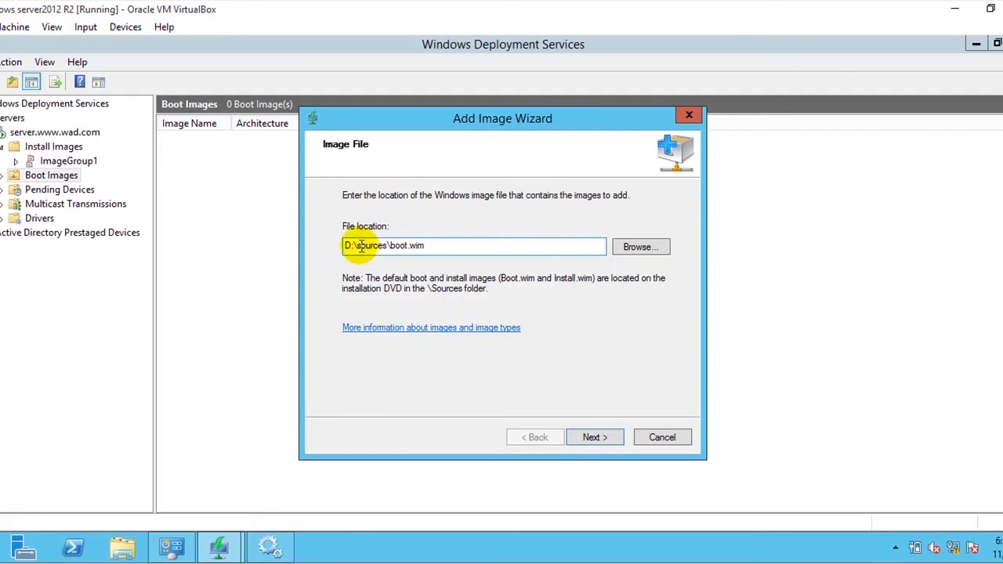
left_click_drag(359, 246, 441, 246)
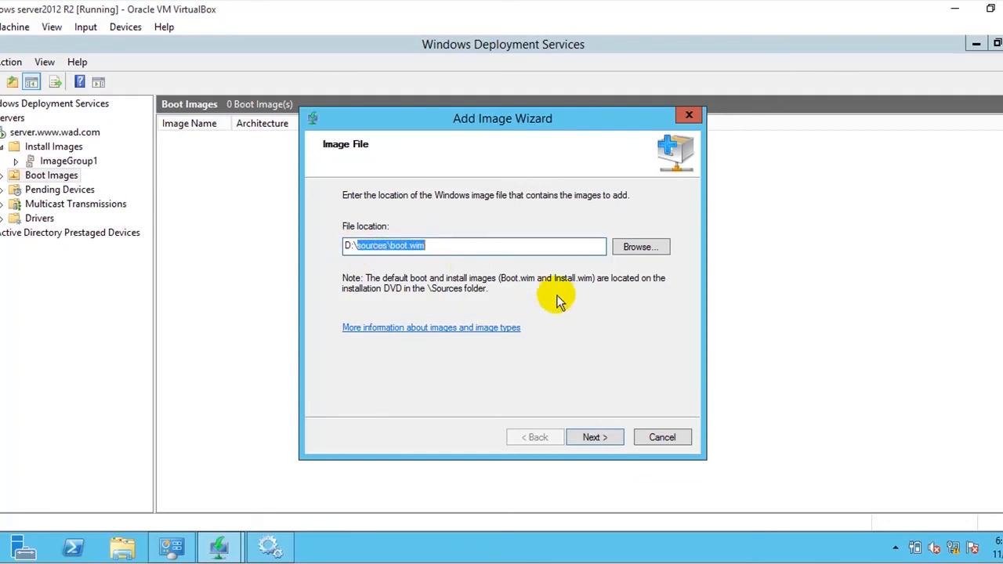
- Add the Microsoft Windows Setup (x86) boot image with its default name and description, finish the wizard, and view ImageGroup1
left_click(597, 437)
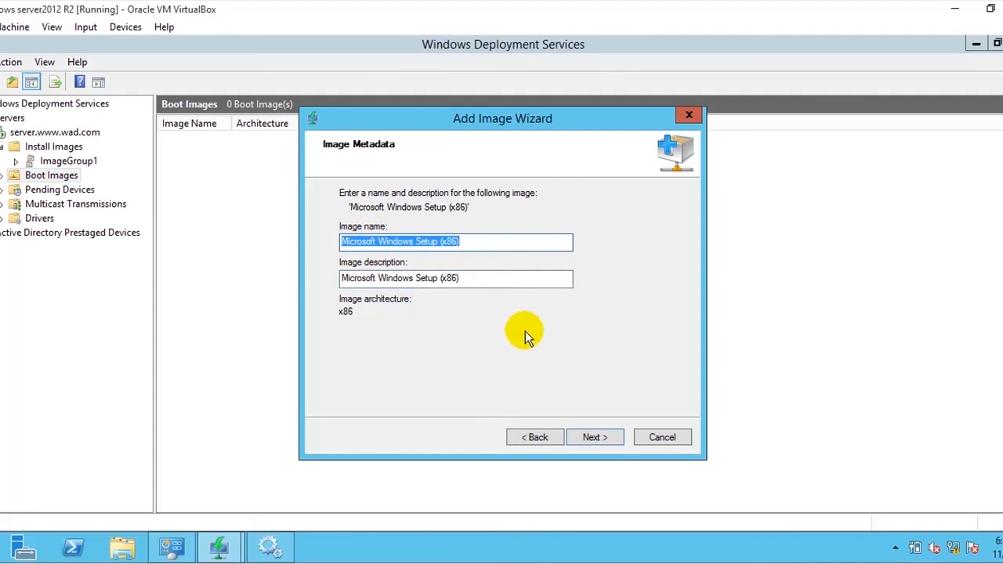
left_click(594, 438)
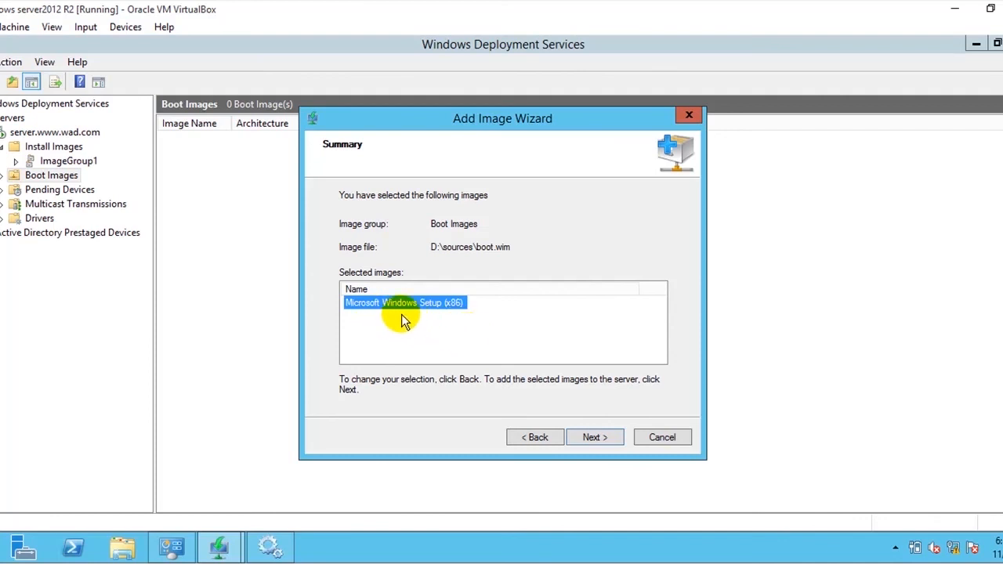
left_click(592, 437)
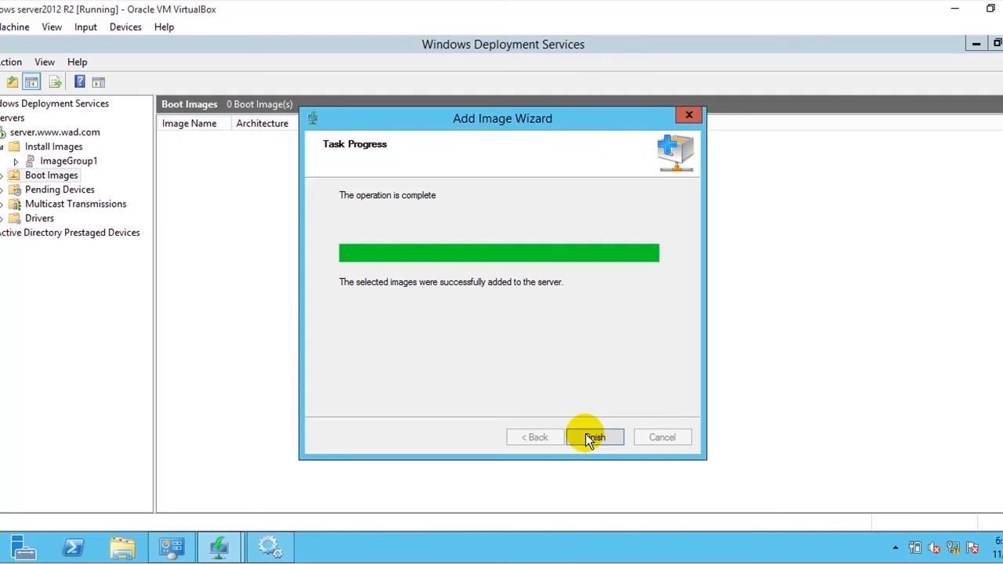
left_click(589, 439)
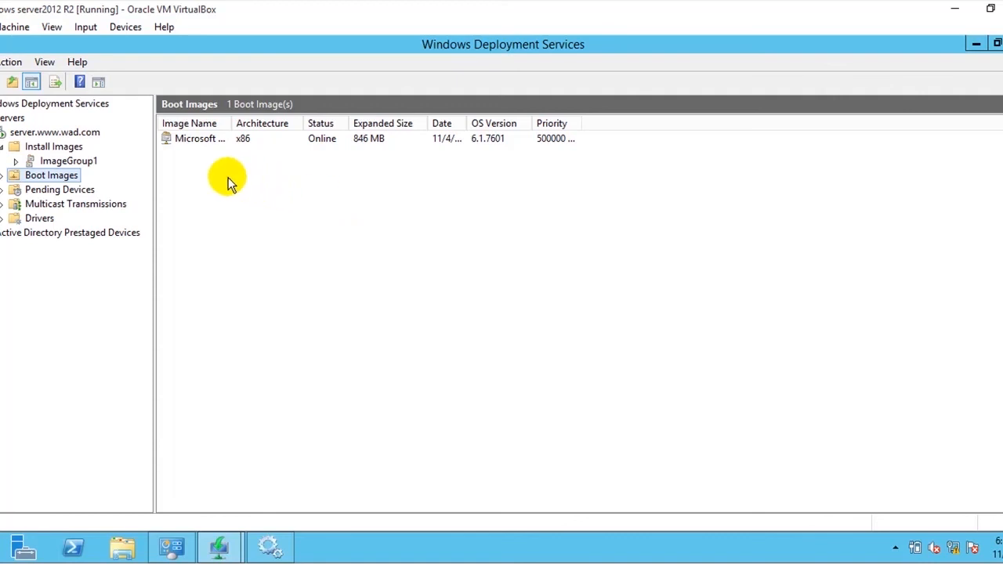
left_click(88, 162)
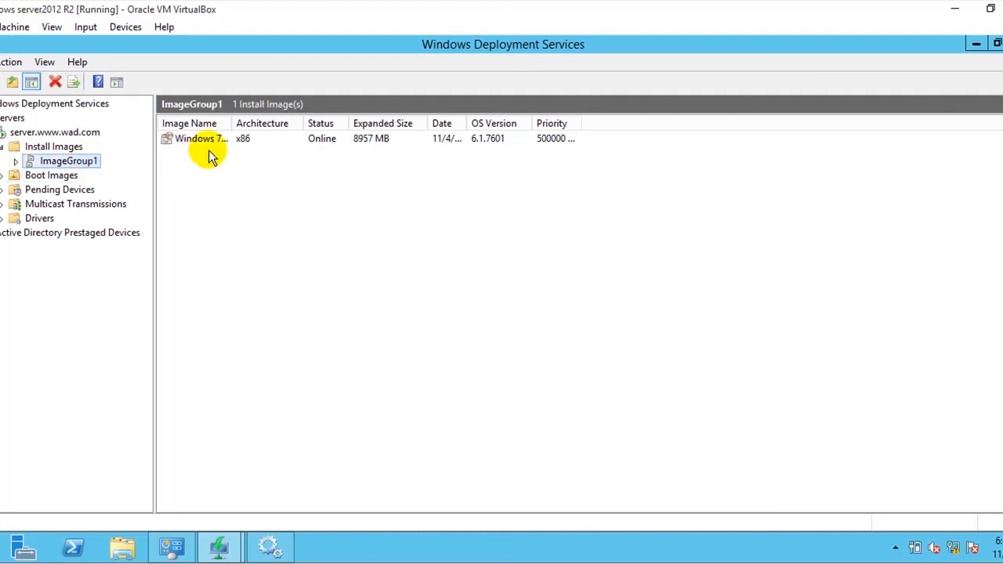